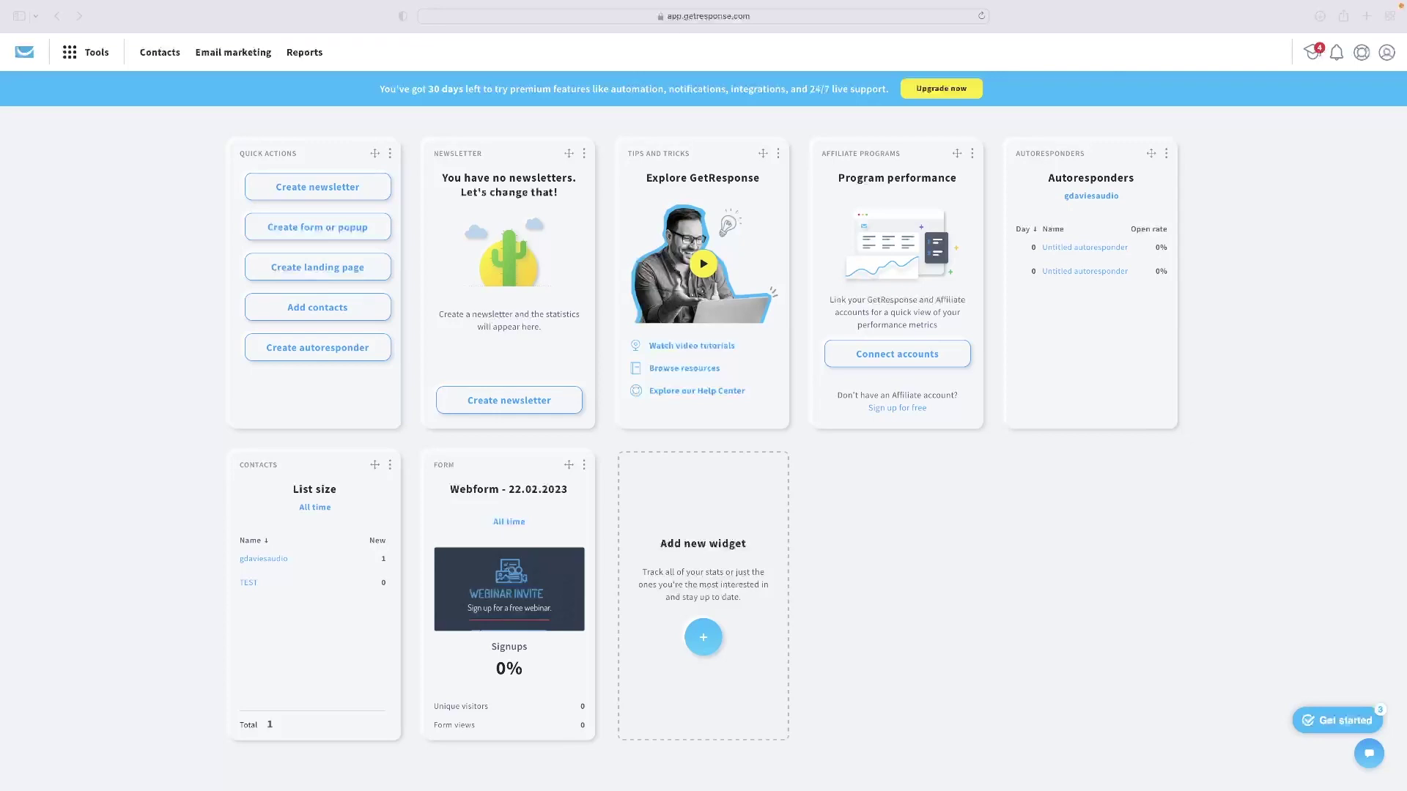
Open the automation workflows and start creating a new workflow
mouse_move(647, 4)
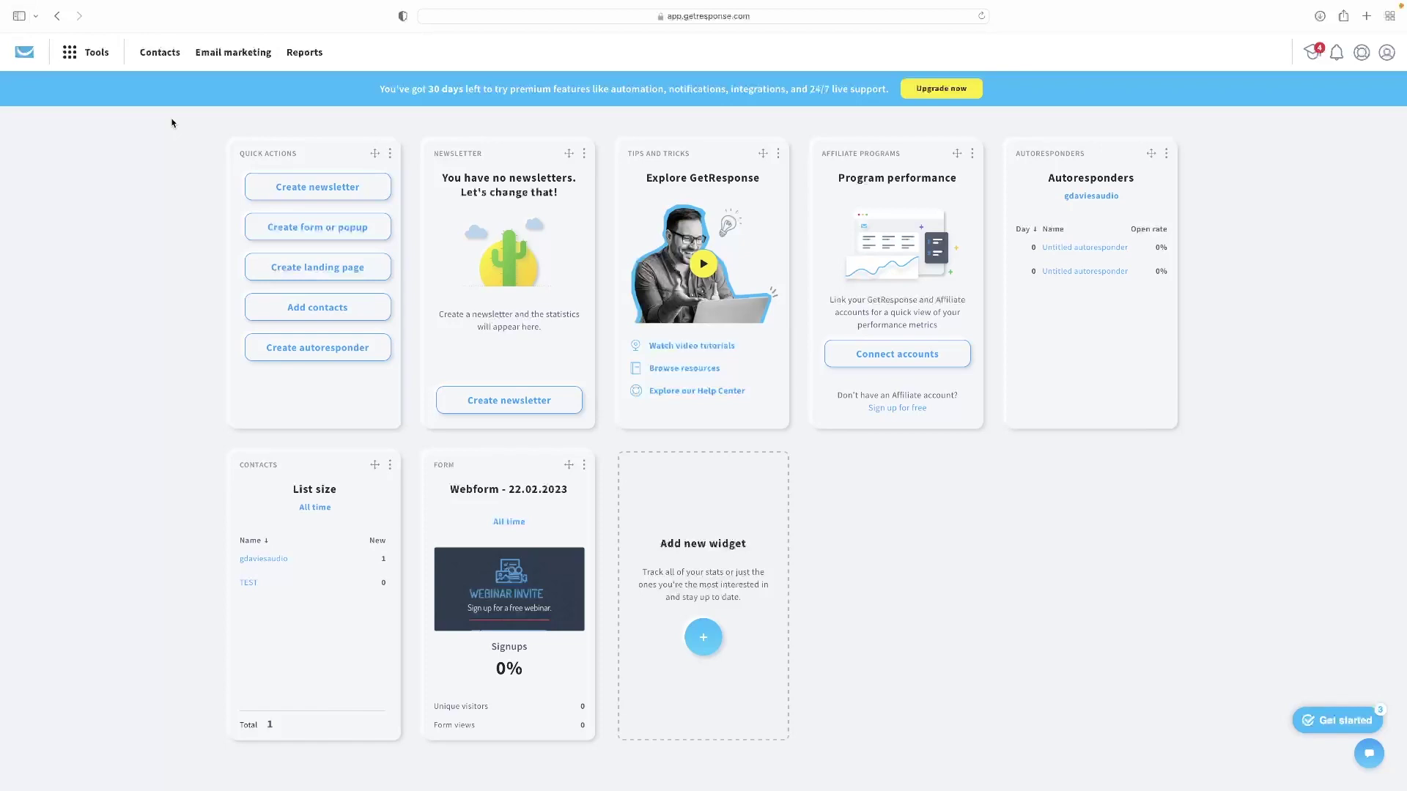
left_click(100, 57)
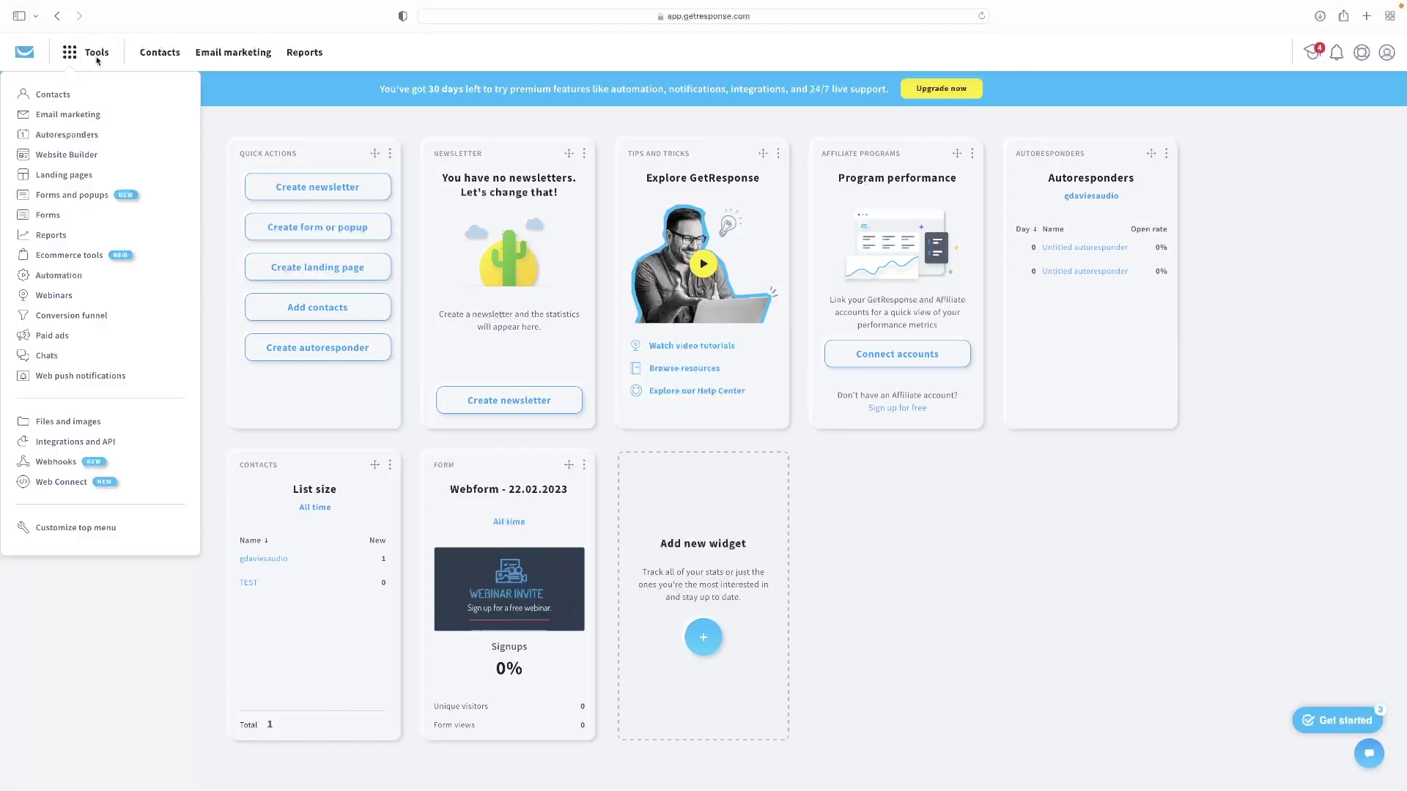
left_click(72, 278)
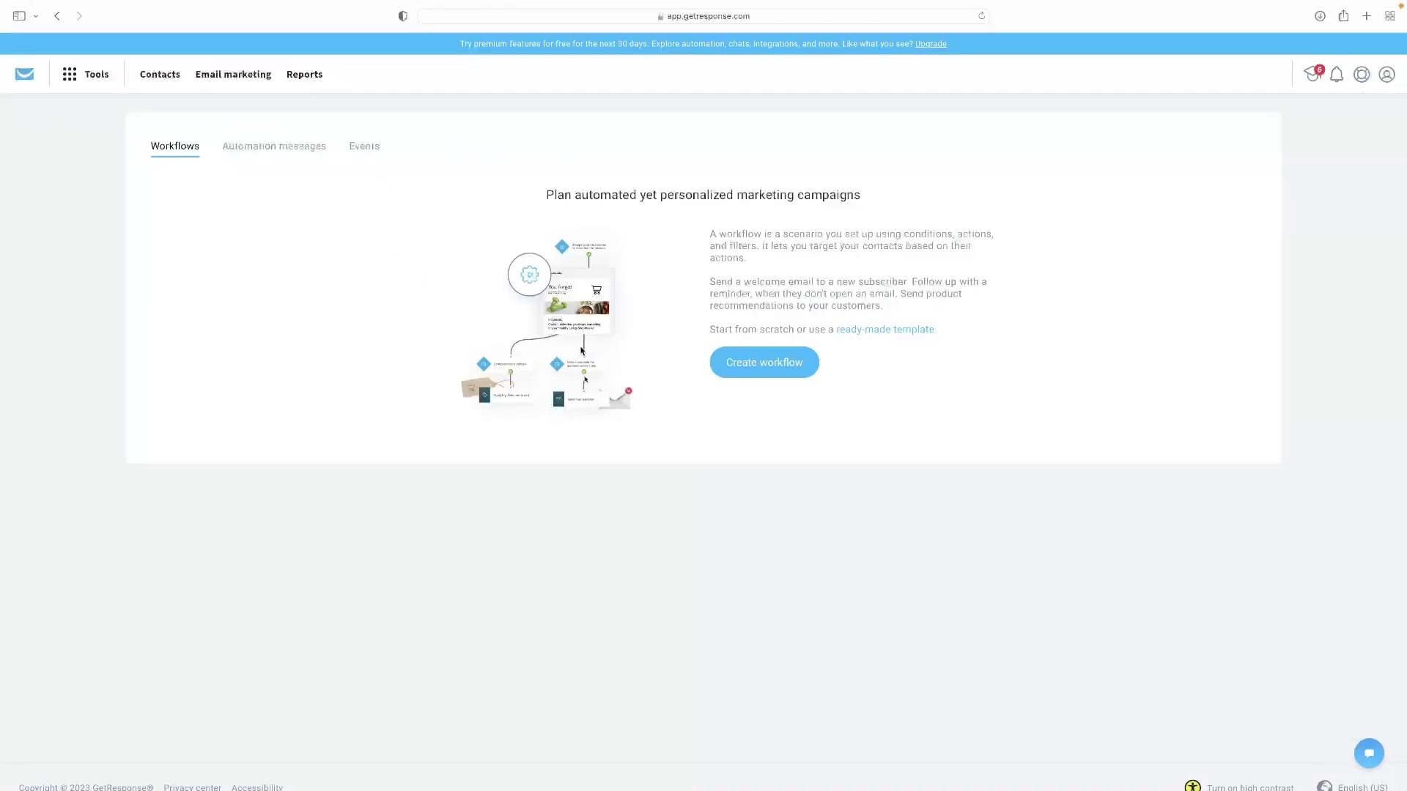
left_click(769, 362)
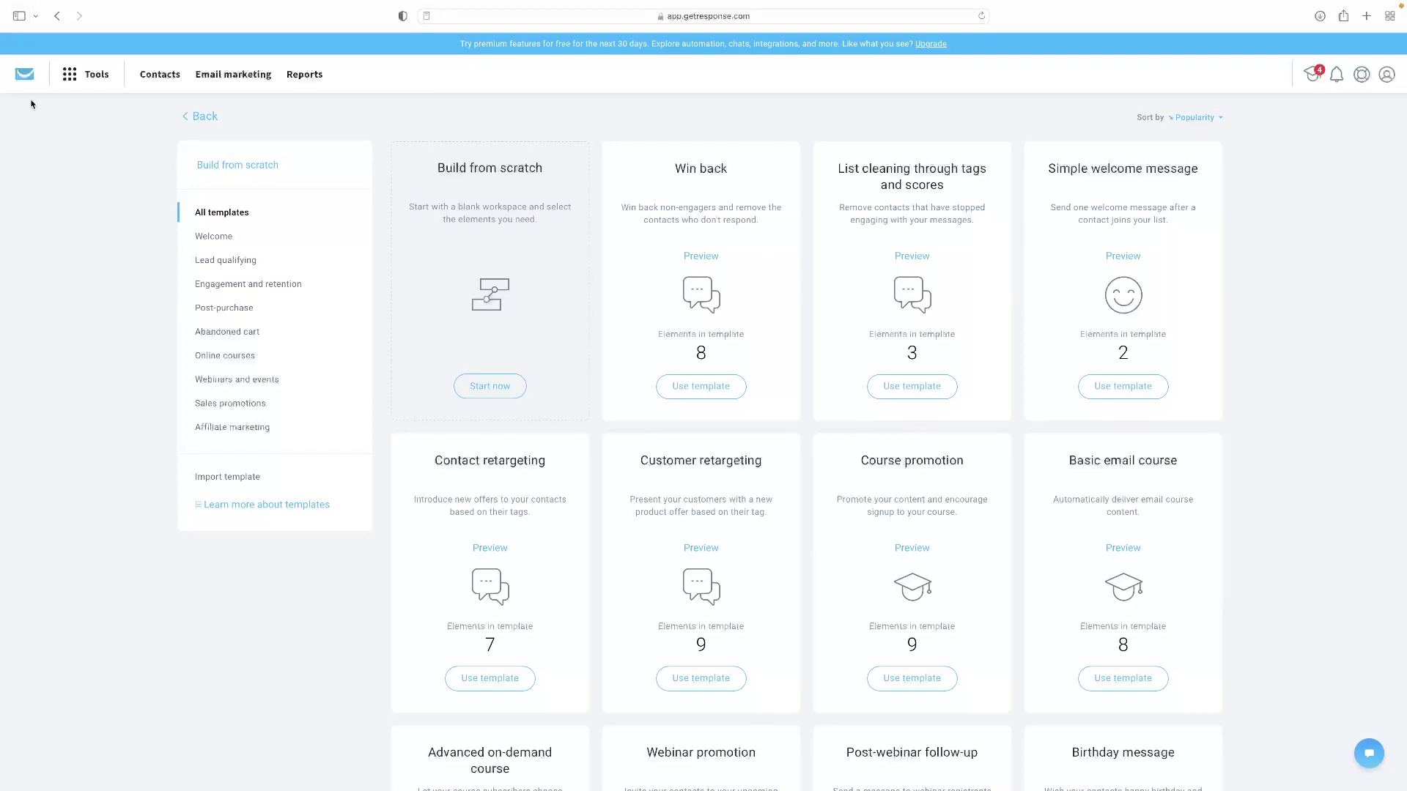
Look through the available workflow templates, from building from scratch to the seasonal and contact split ones
scroll(657, 299, "down", 14)
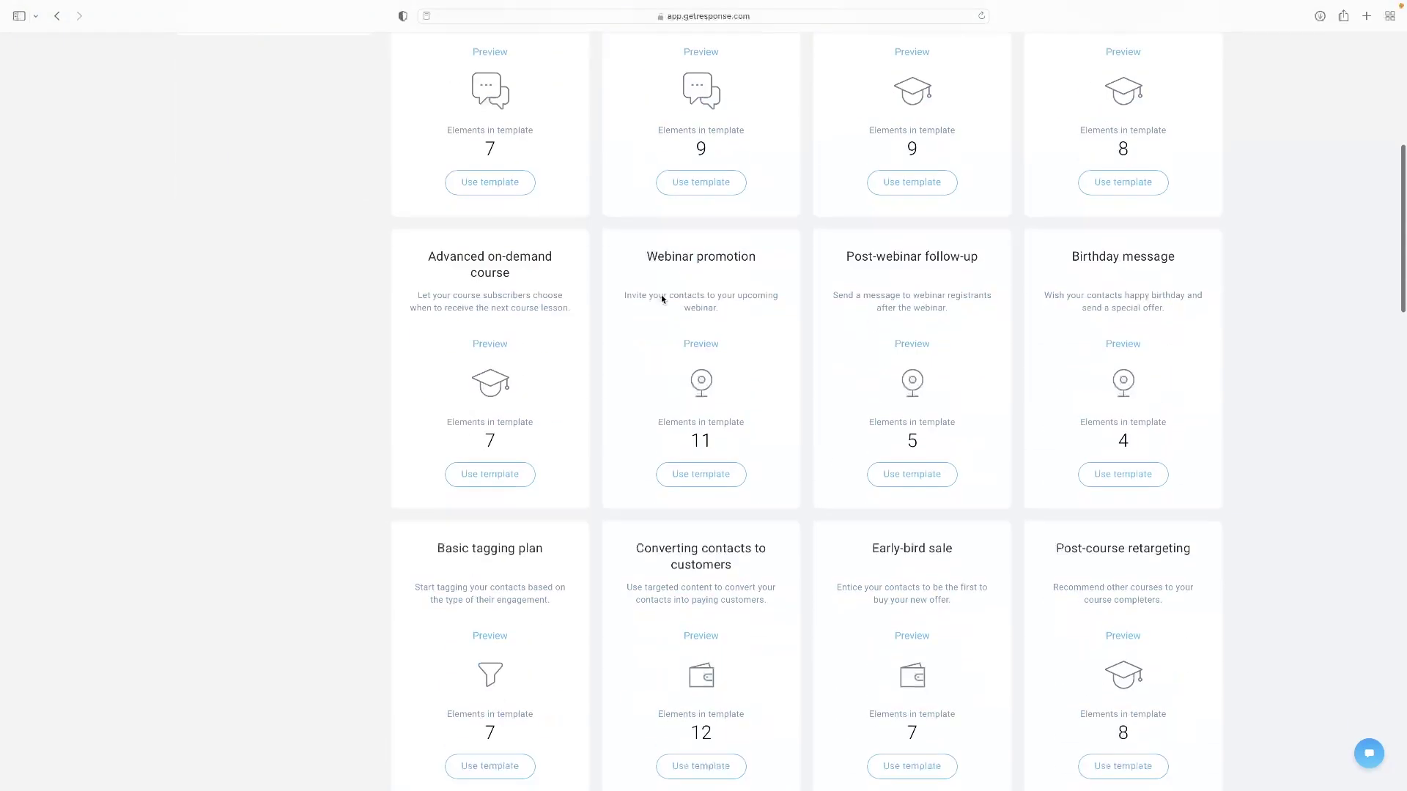
scroll(662, 299, "down", 14)
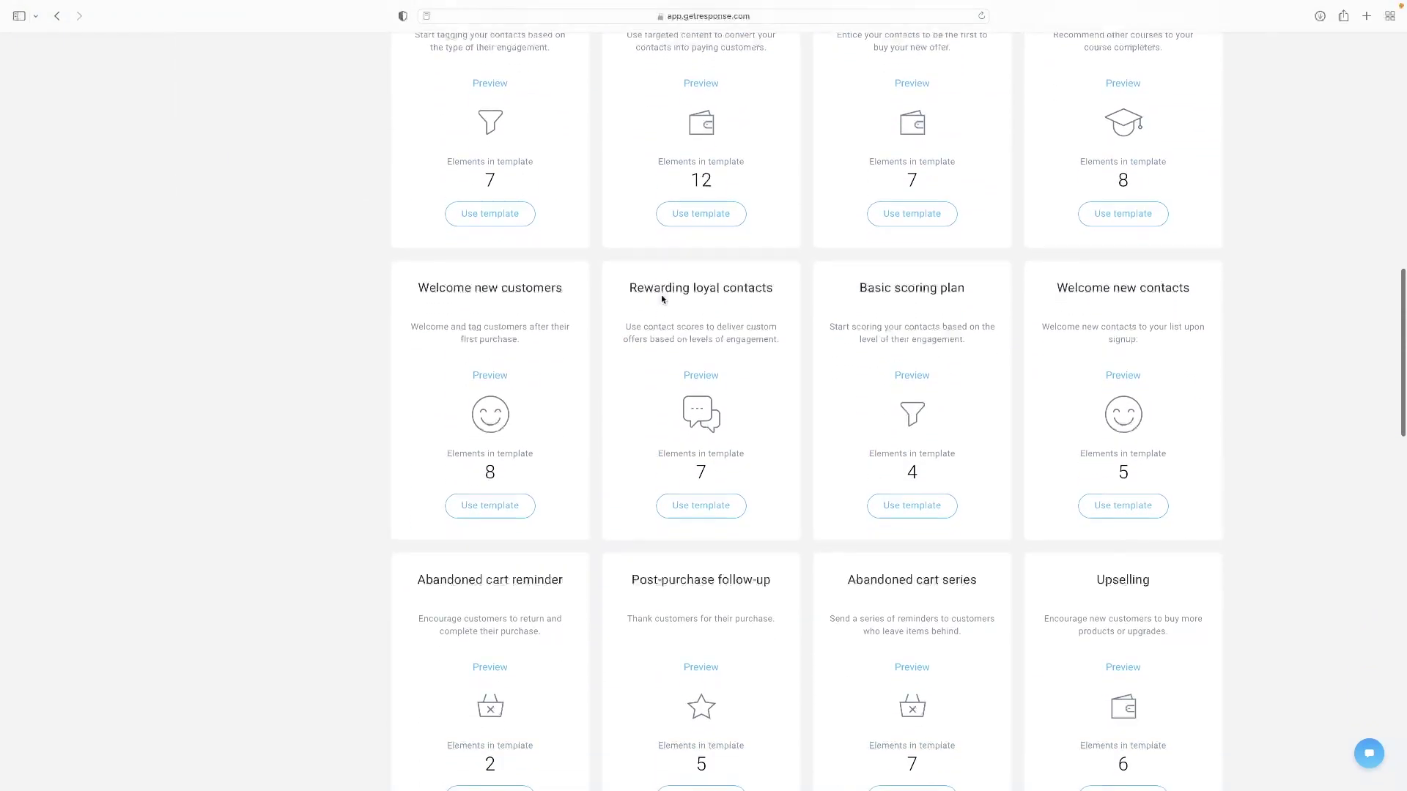
scroll(661, 299, "down", 8)
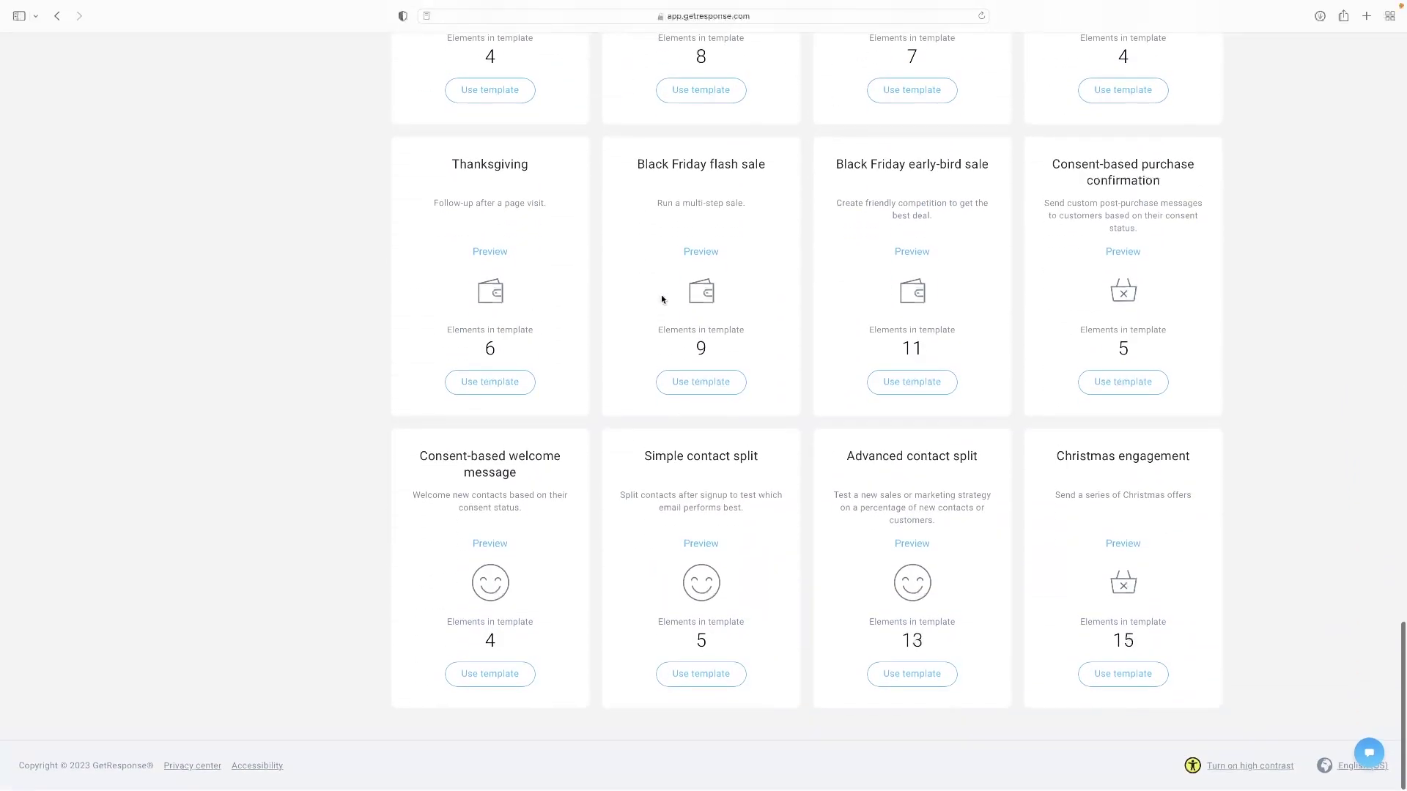
scroll(662, 299, "up", 20)
scroll(661, 299, "up", 16)
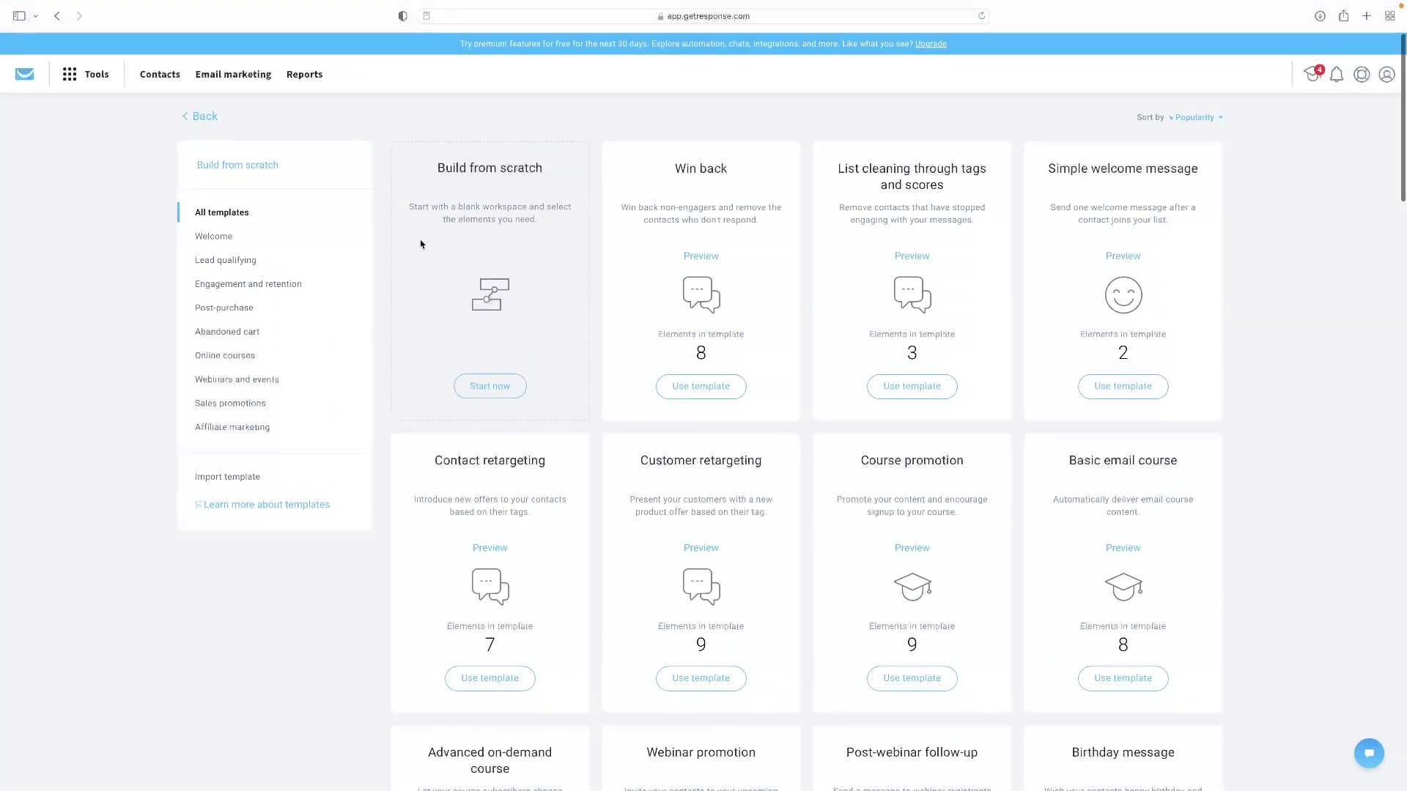
left_click(475, 389)
scroll(700, 288, "down", 3)
scroll(699, 288, "down", 2)
scroll(700, 286, "up", 5)
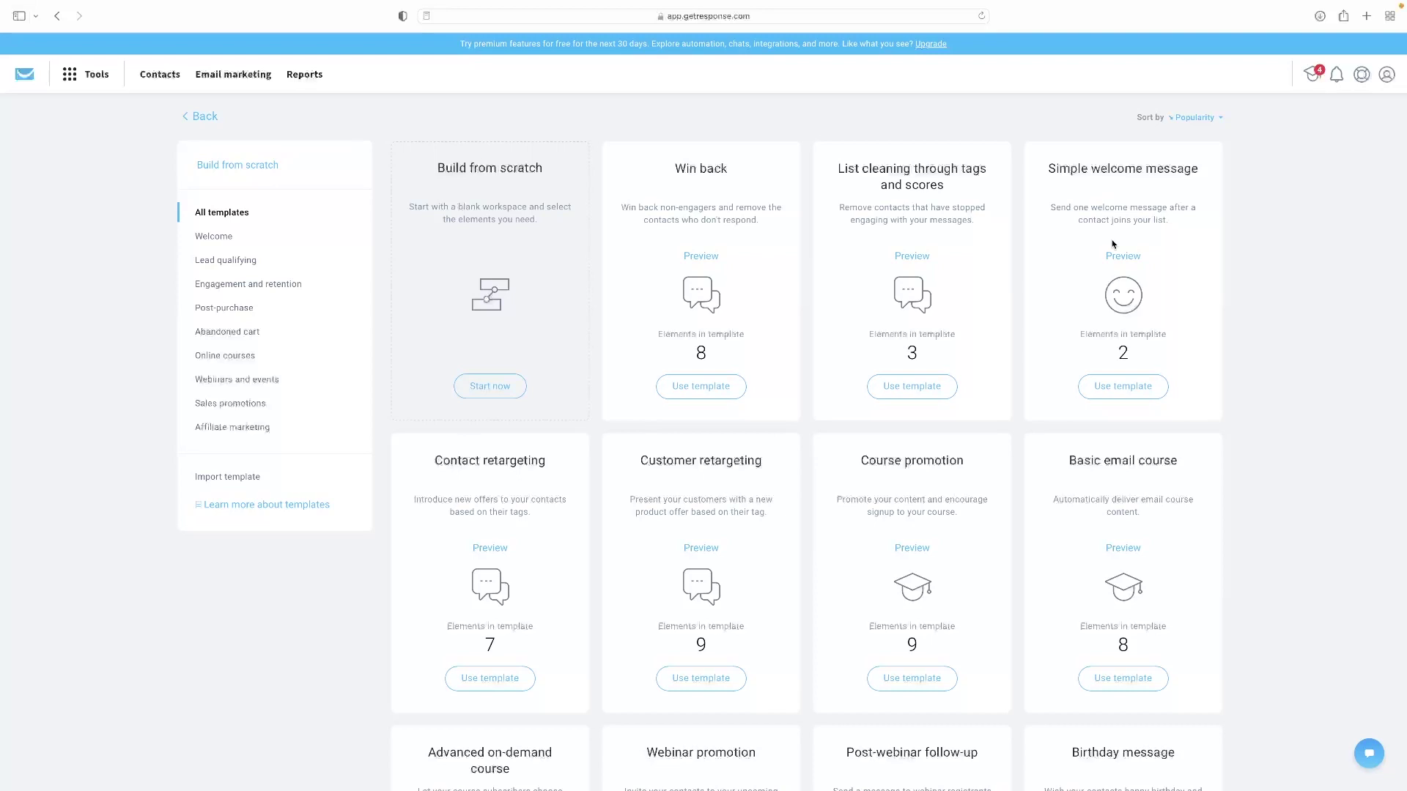
scroll(947, 396, "down", 2)
scroll(947, 395, "up", 2)
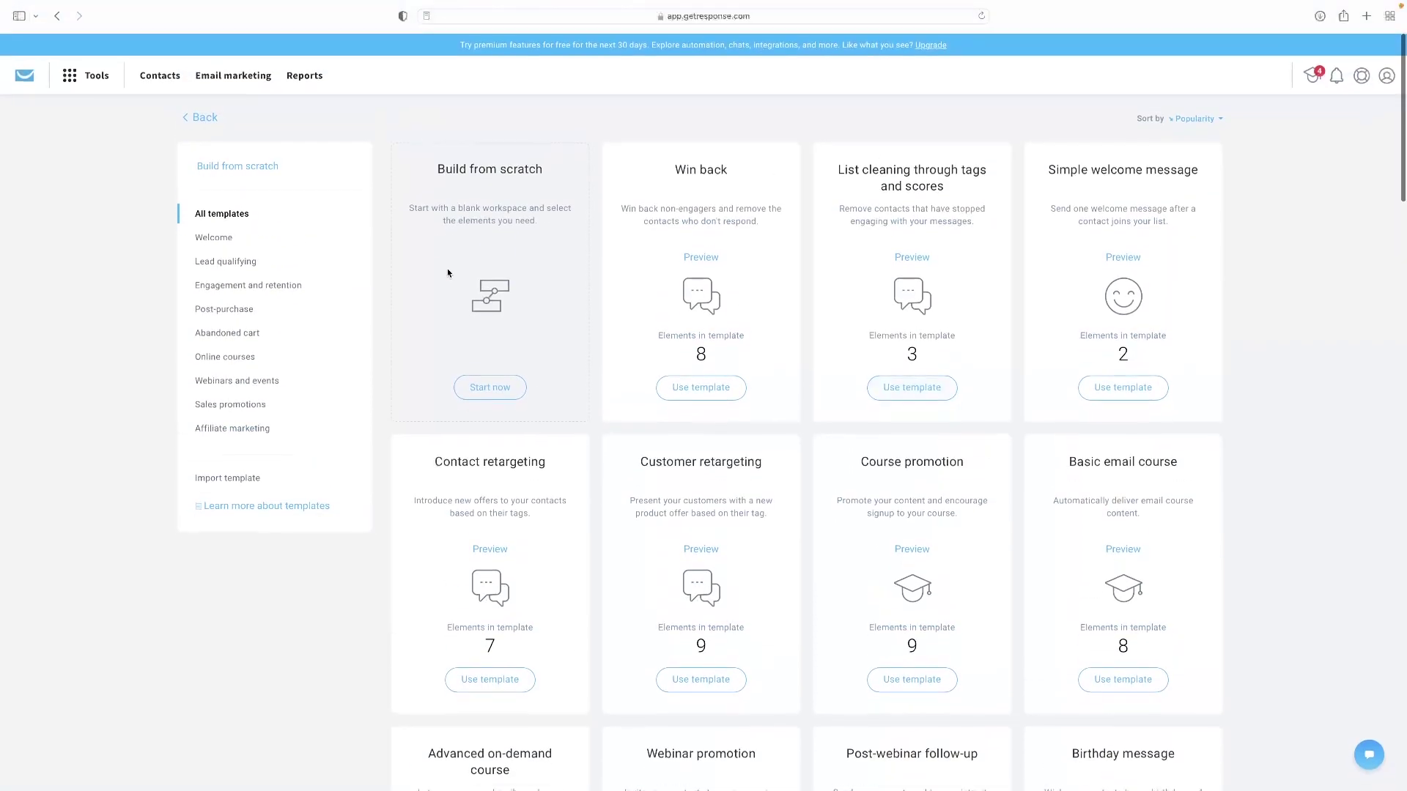
Build a workflow from scratch, passing the introduction, and have it start when someone subscribes
left_click(494, 389)
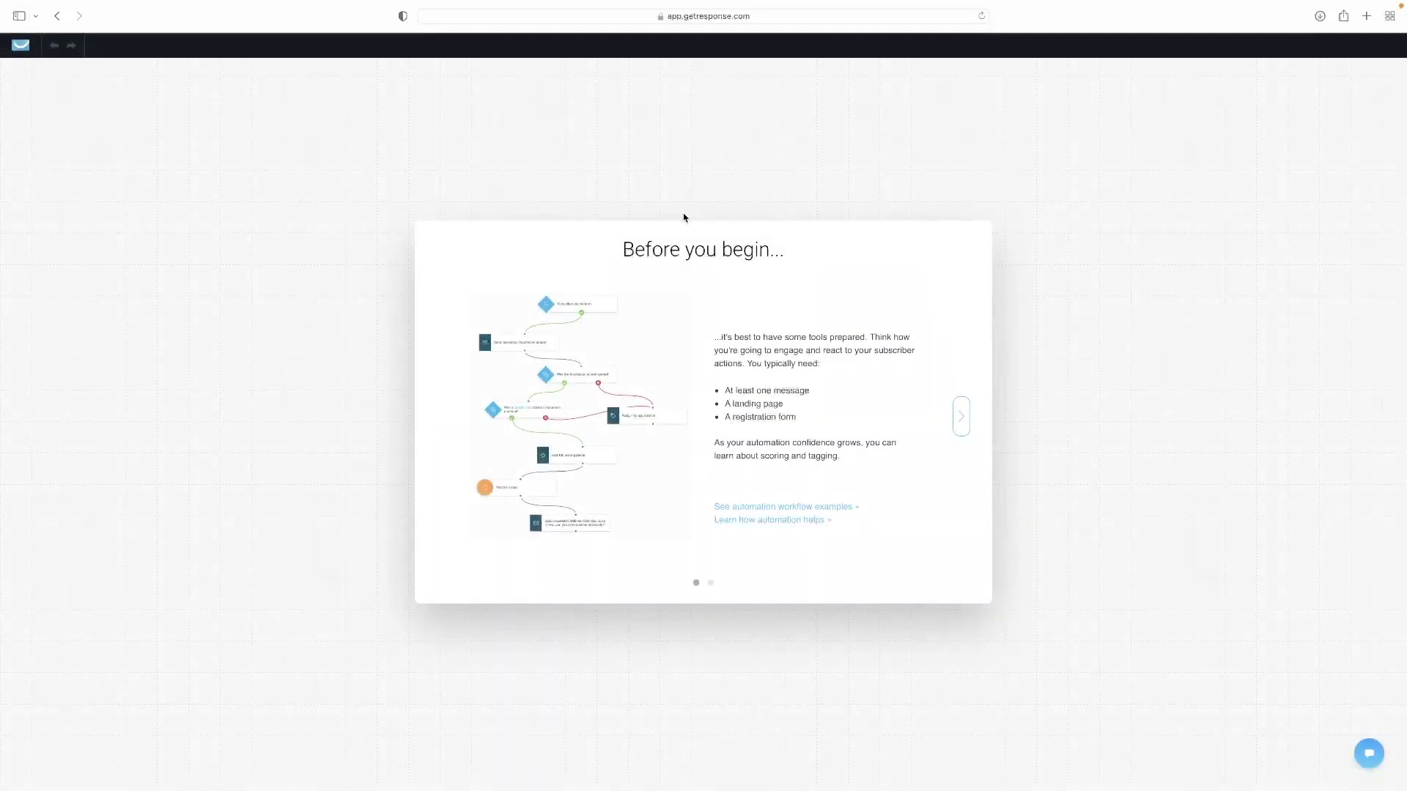
left_click(963, 418)
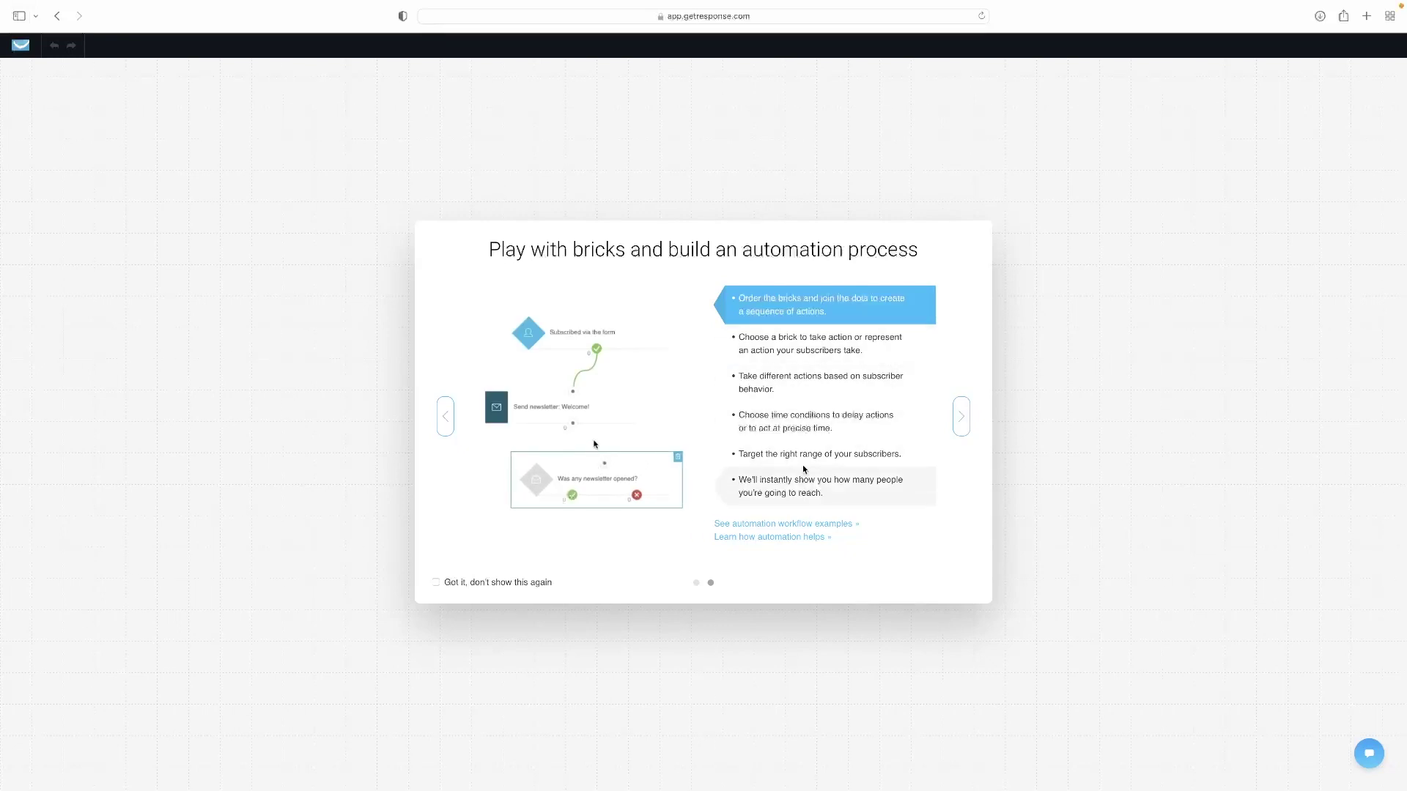
left_click(961, 416)
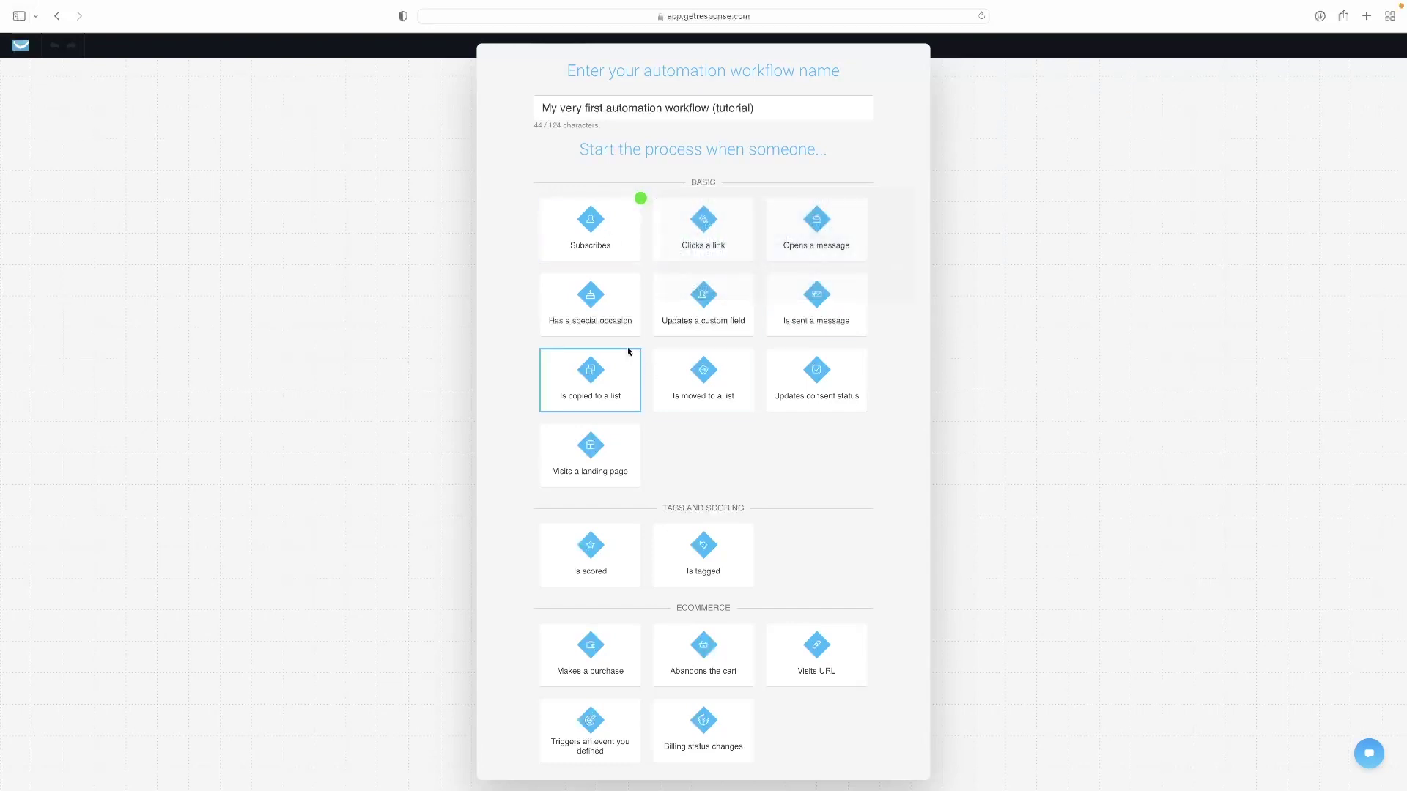
left_click(590, 233)
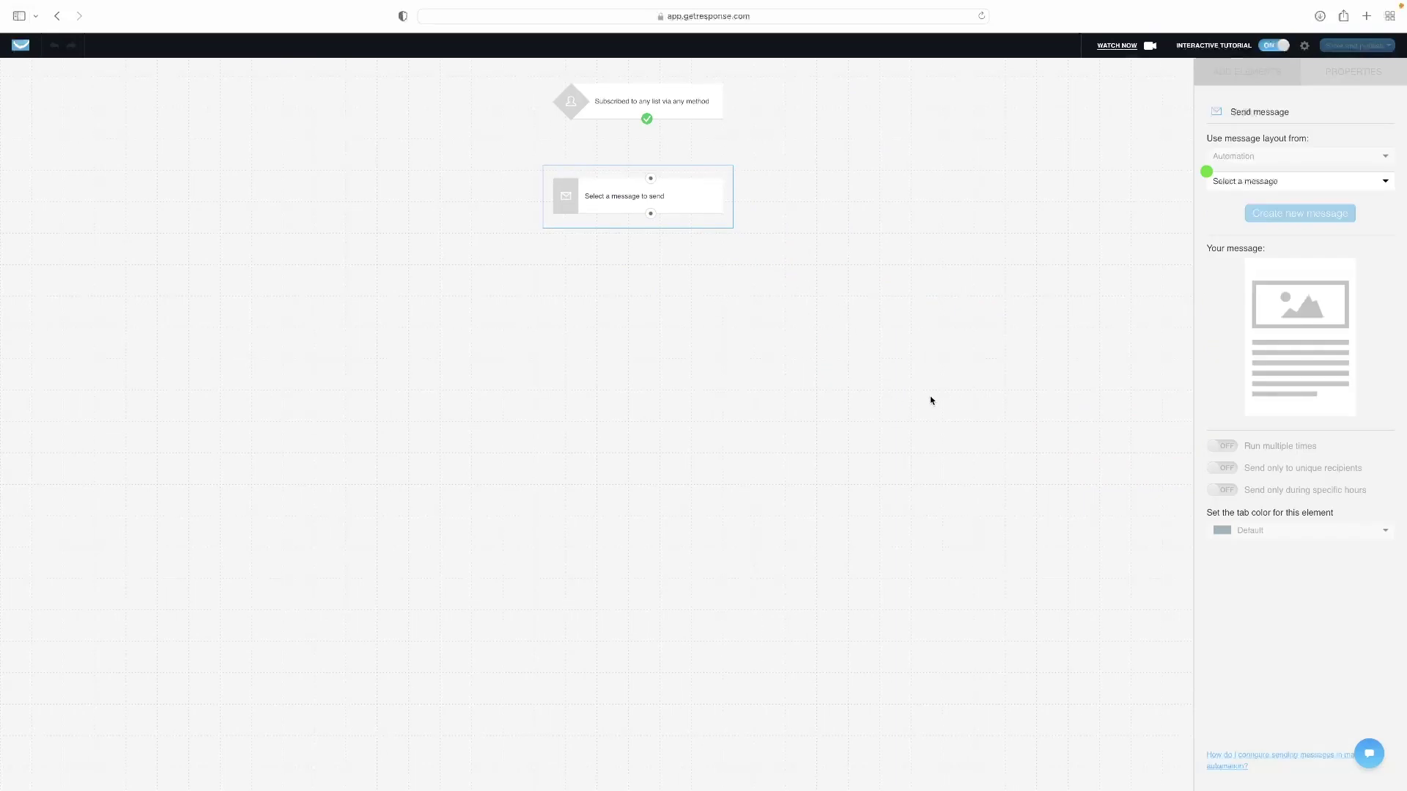
Set the send message element to Tutorial message and connect the subscription condition to it
mouse_move(1255, 184)
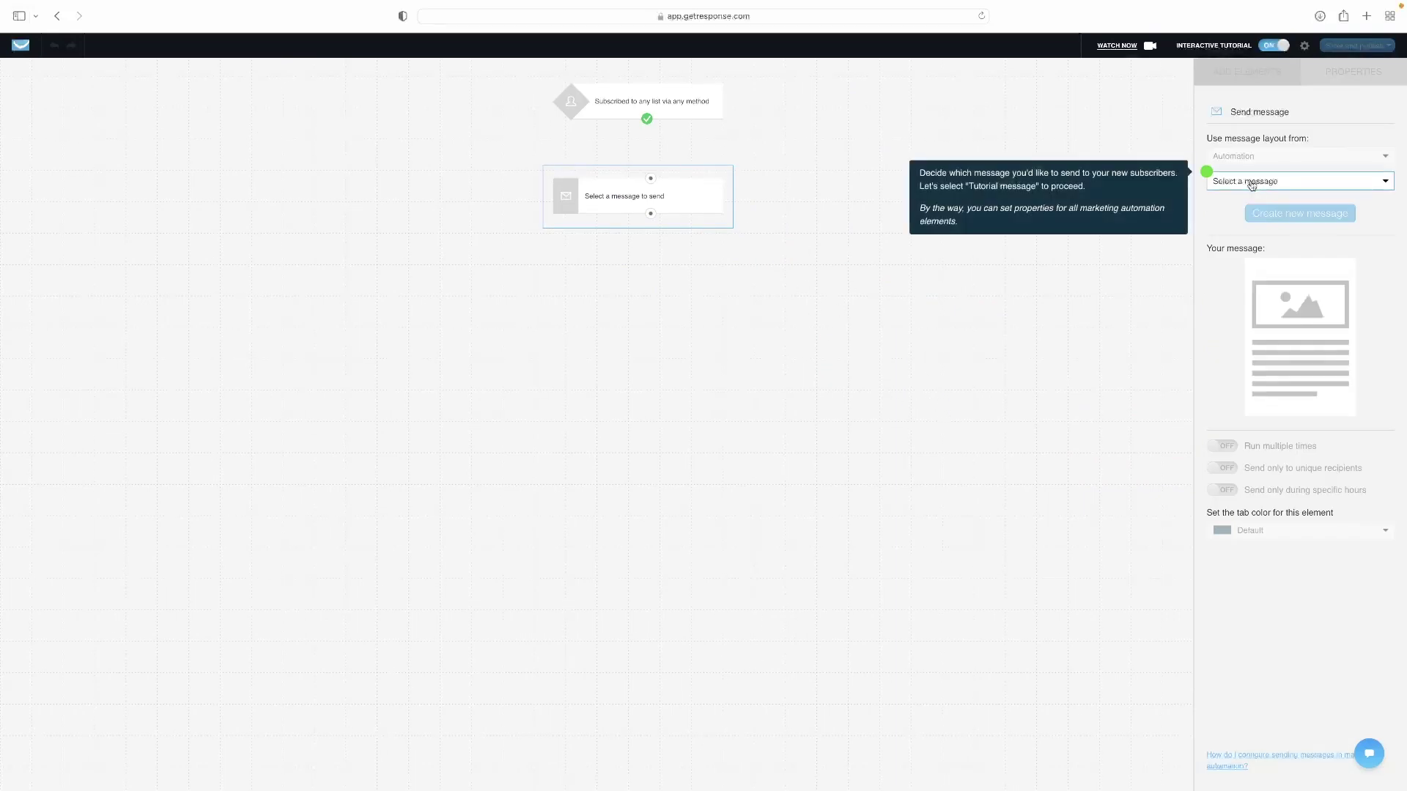
left_click(1259, 182)
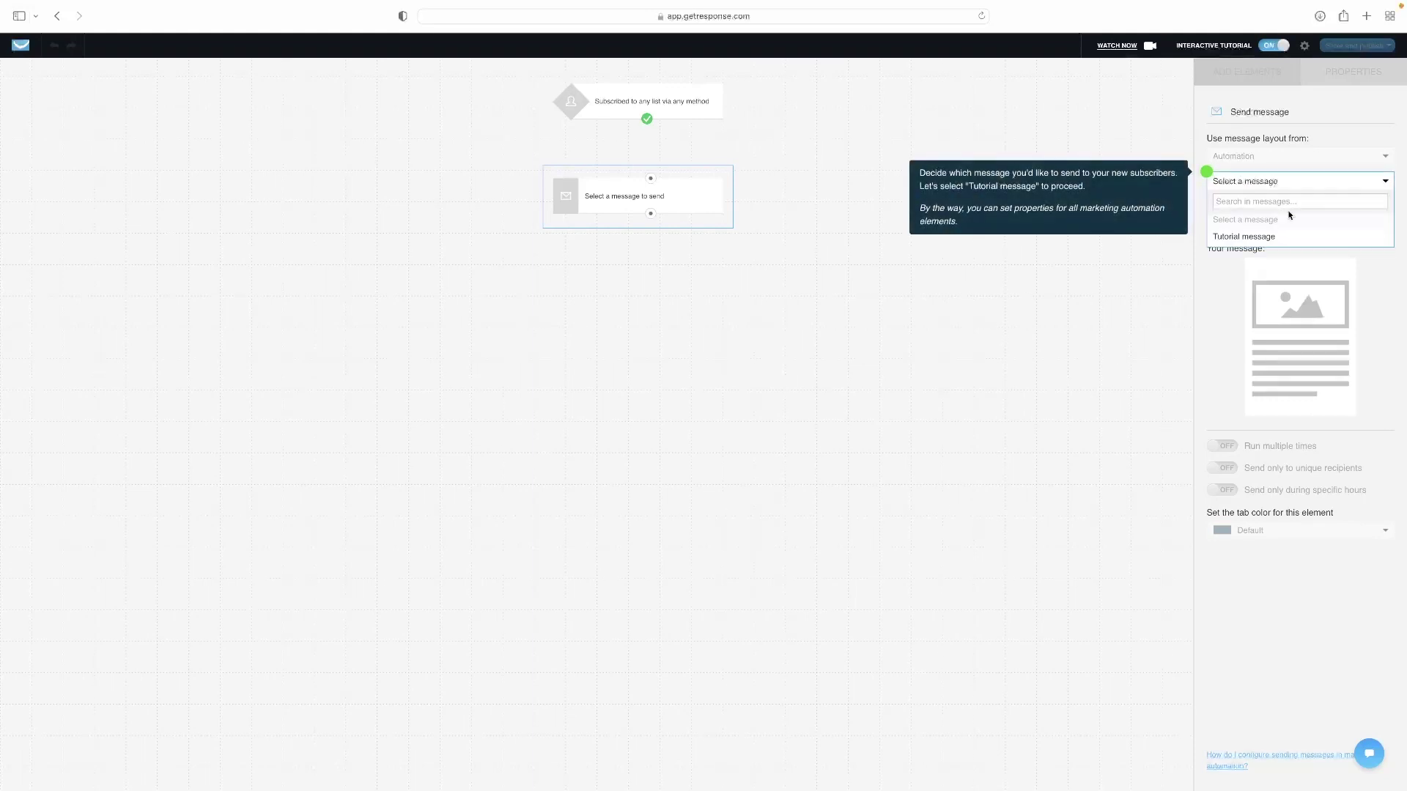
left_click(1272, 237)
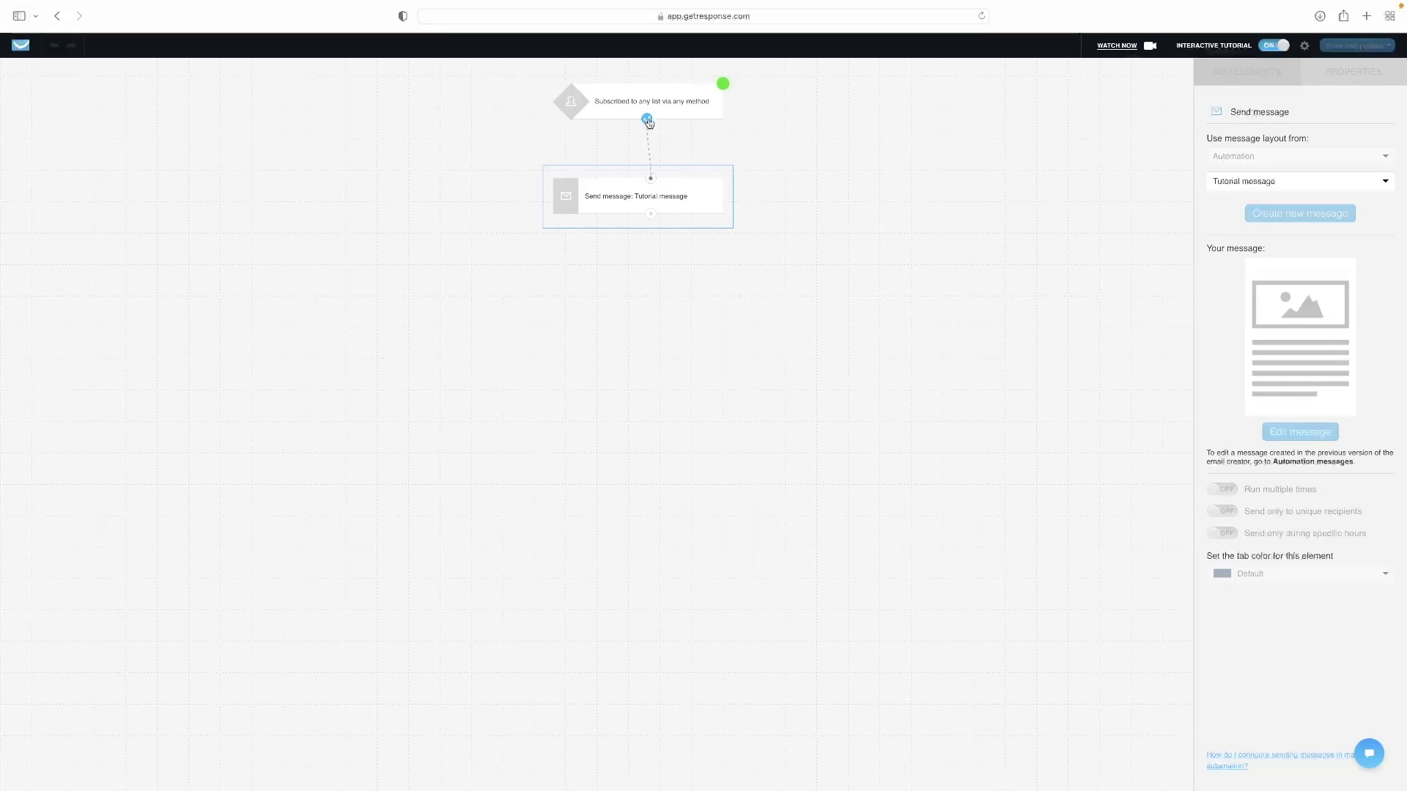
left_click_drag(648, 121, 651, 178)
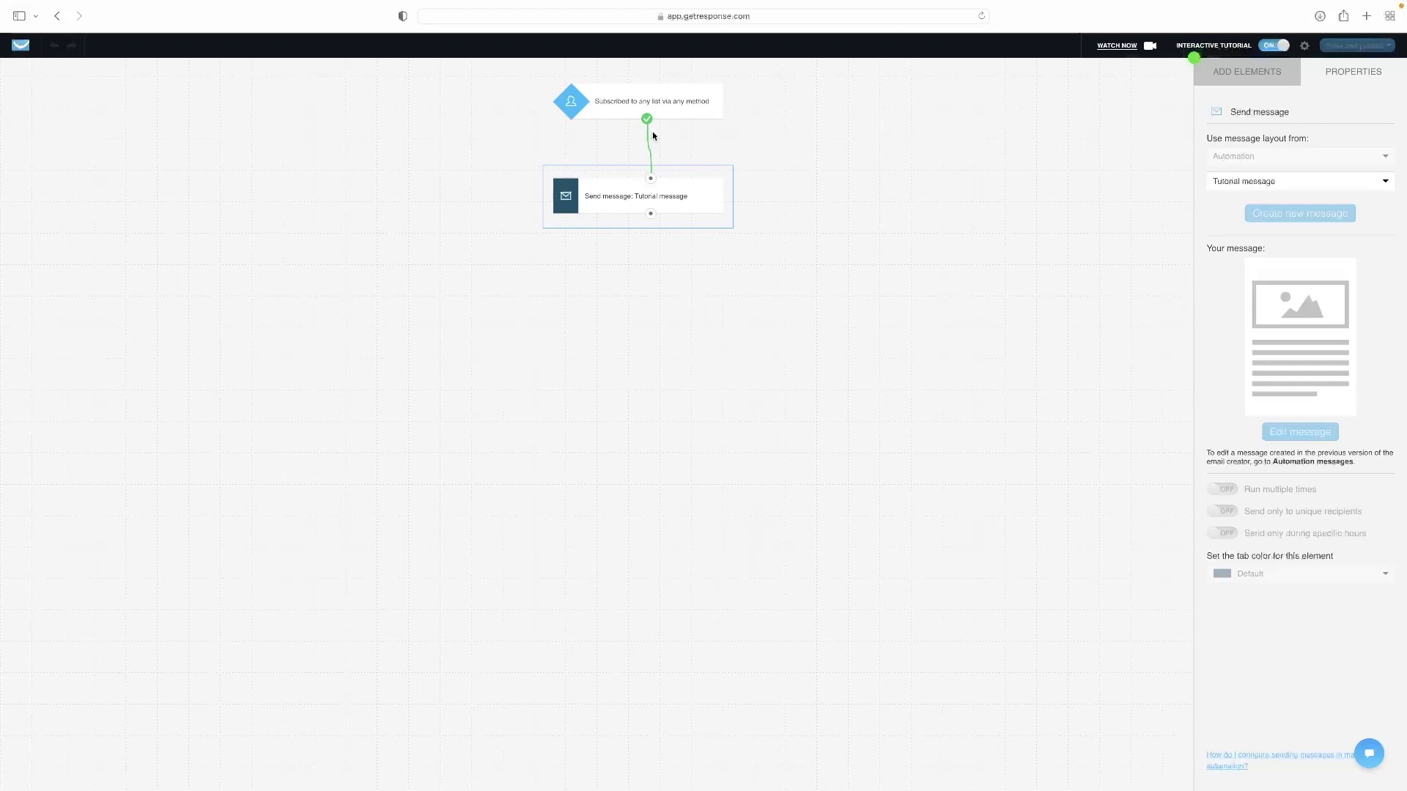
Add a "Link clicked?" condition to the workflow below the Tutorial message element
mouse_move(1192, 63)
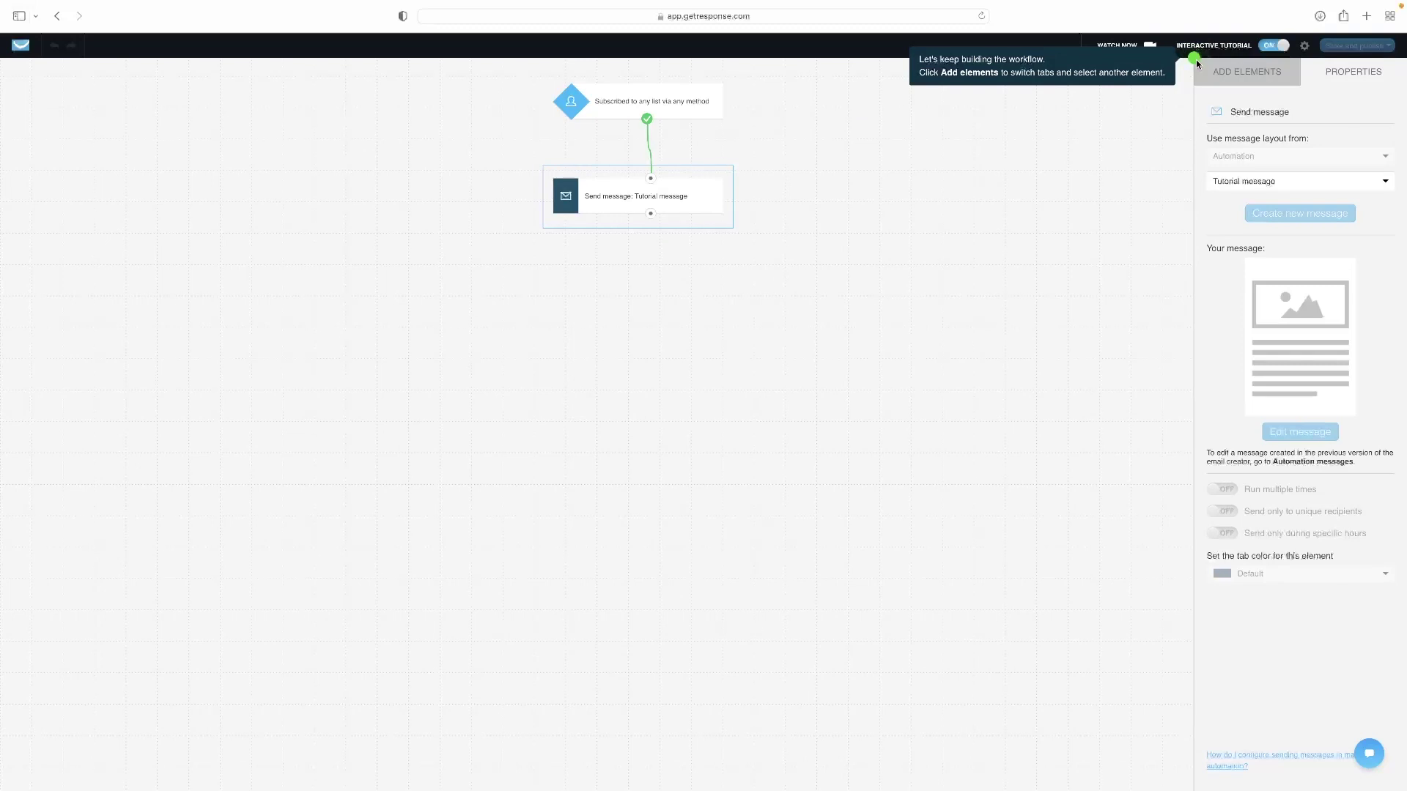
left_click(1245, 71)
mouse_move(1301, 126)
left_click_drag(1310, 144, 1135, 185)
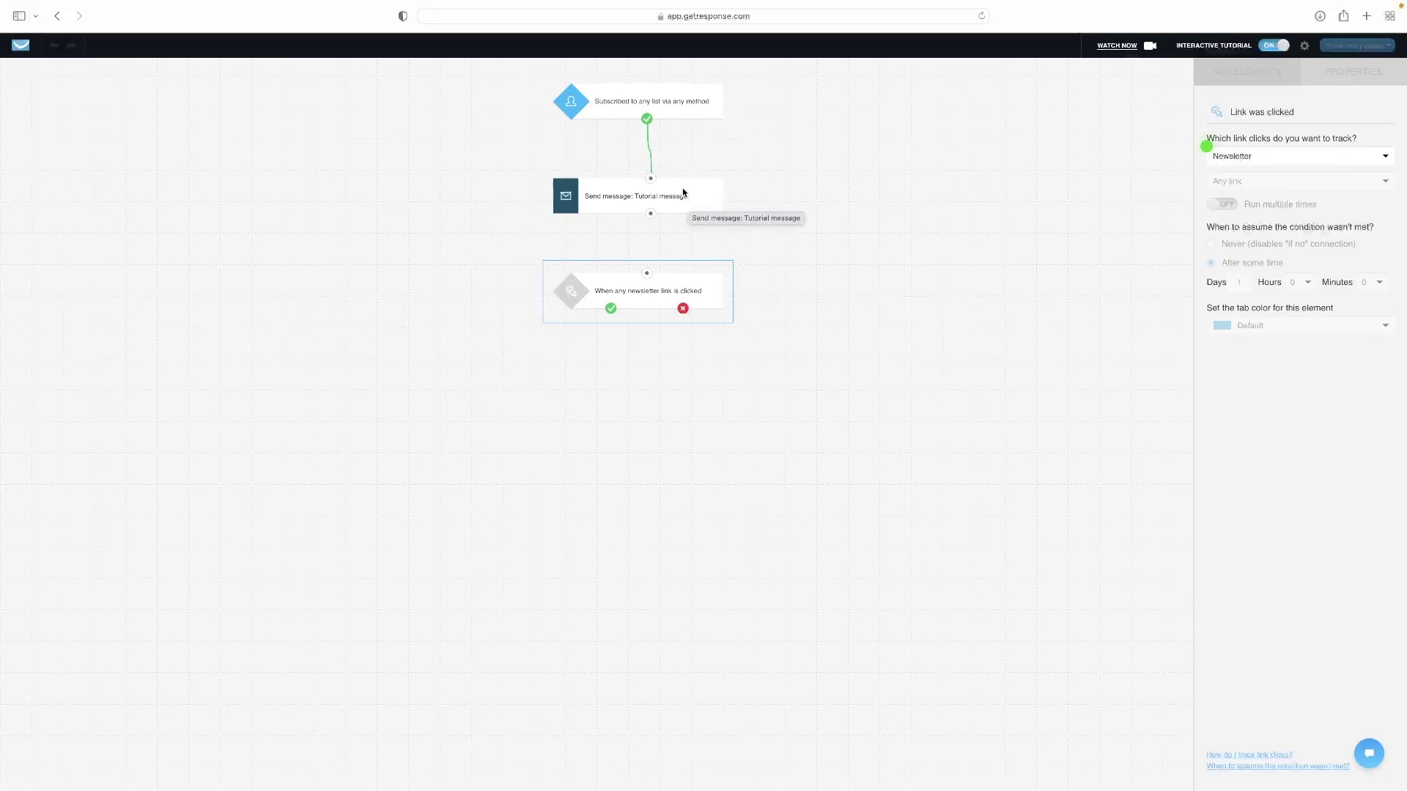
left_click_drag(647, 130, 646, 119)
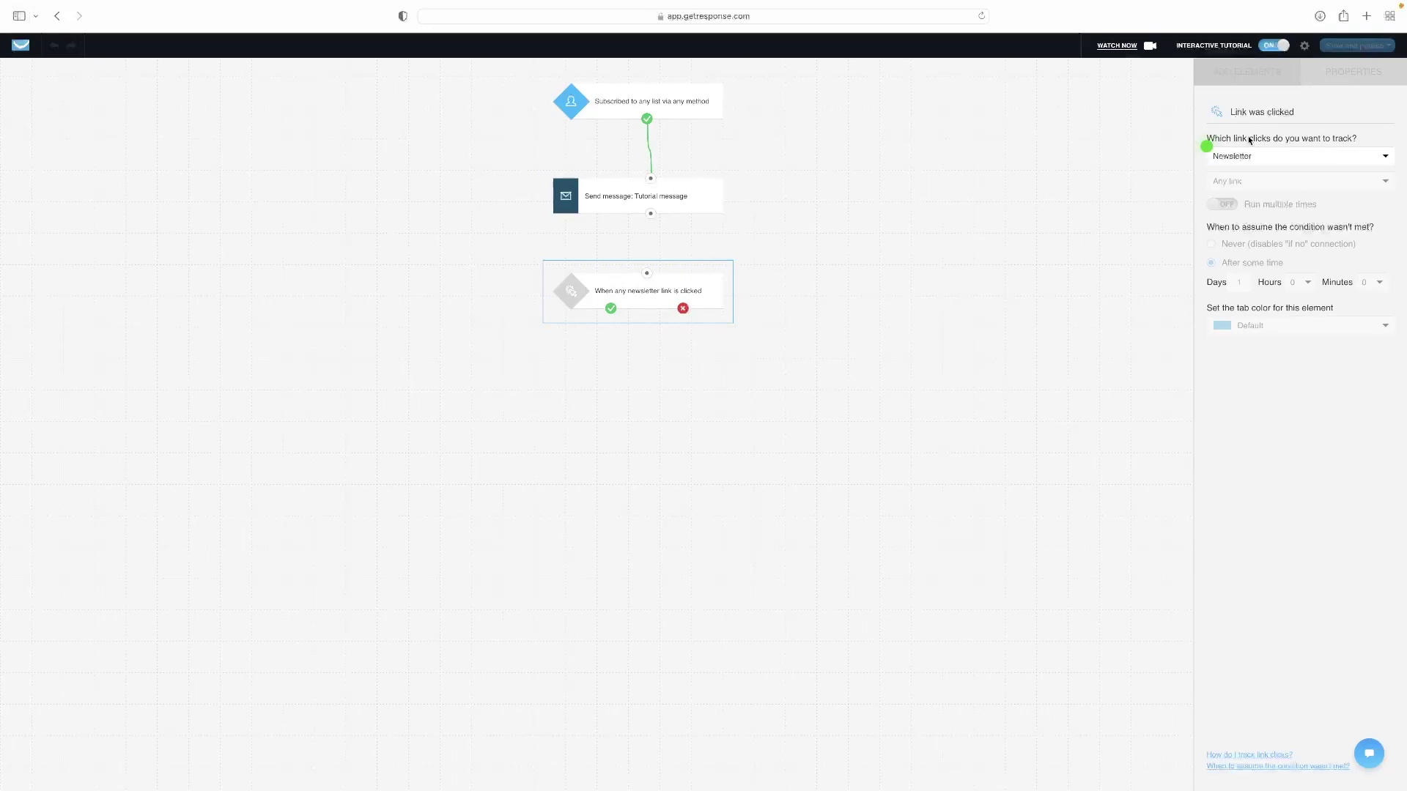
Set the link condition to track Automation messages and a specific link from a specific message
left_click(1261, 157)
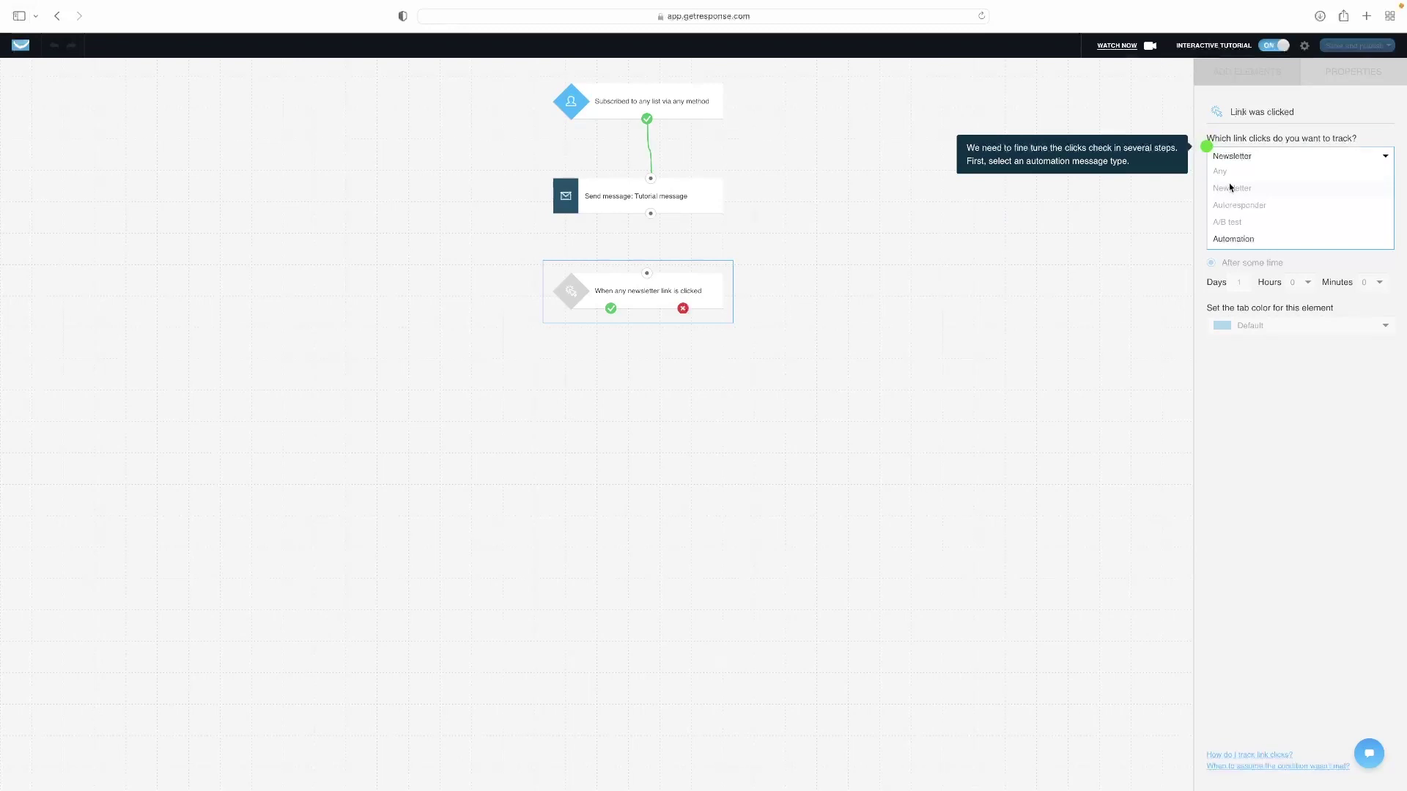
left_click(1239, 240)
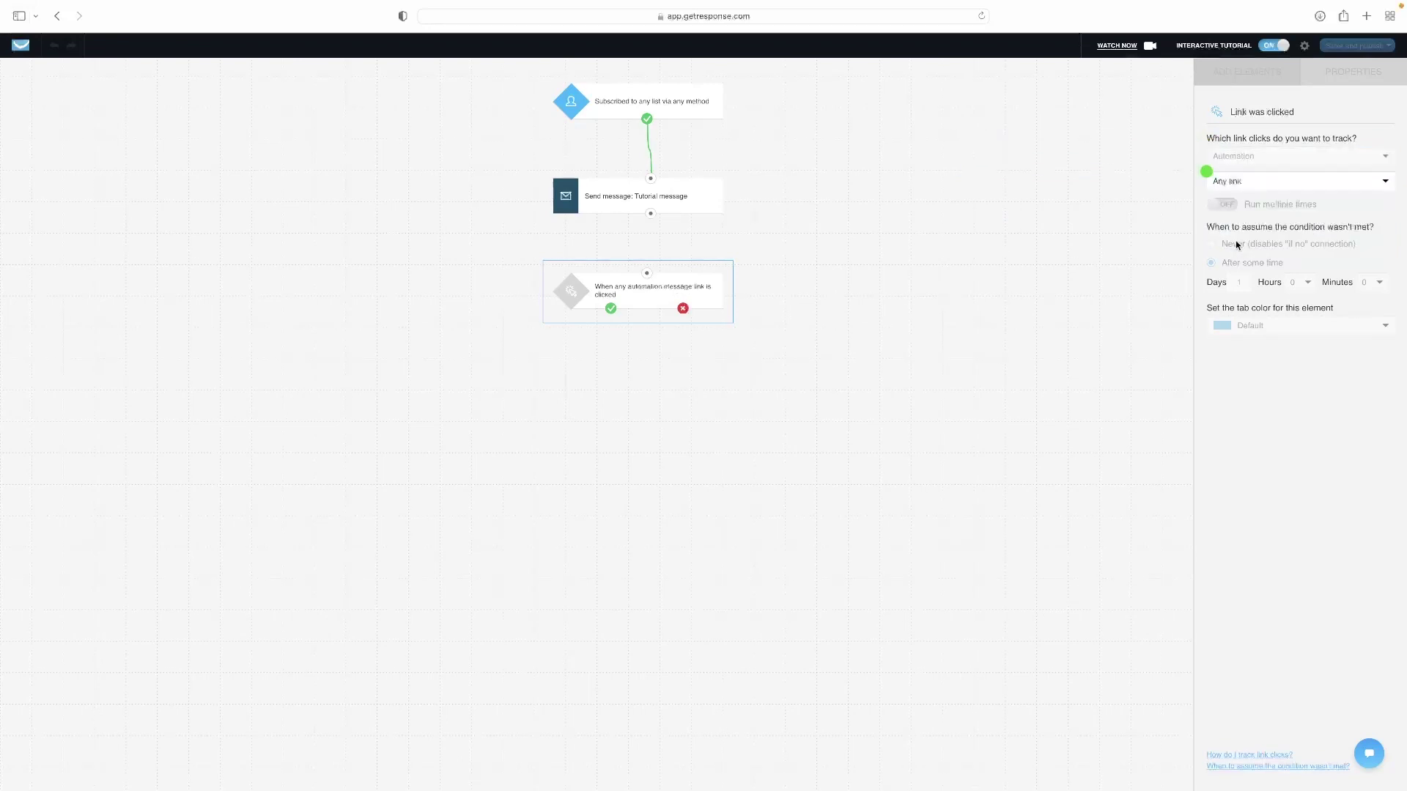
left_click(1235, 180)
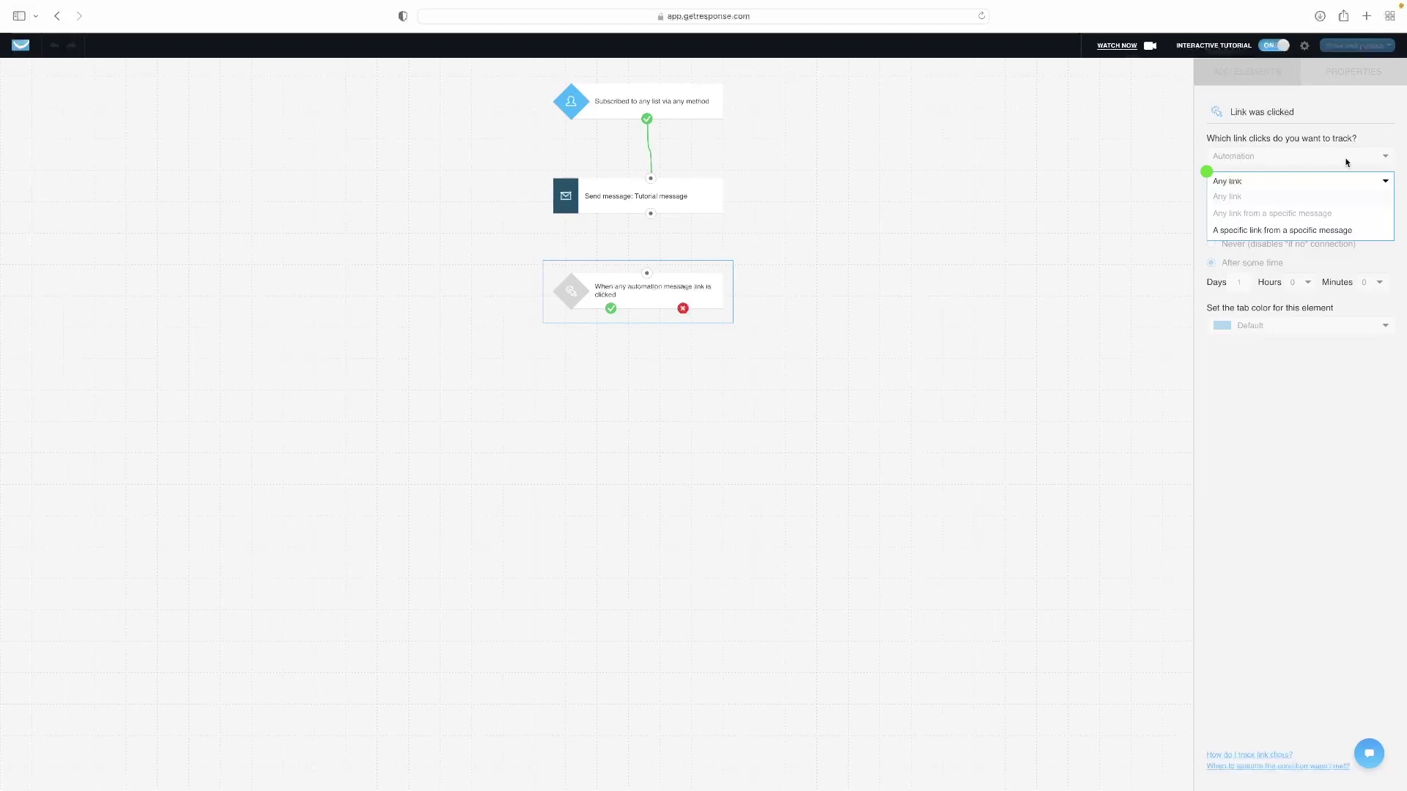
left_click(1233, 181)
left_click(1234, 181)
left_click(1255, 231)
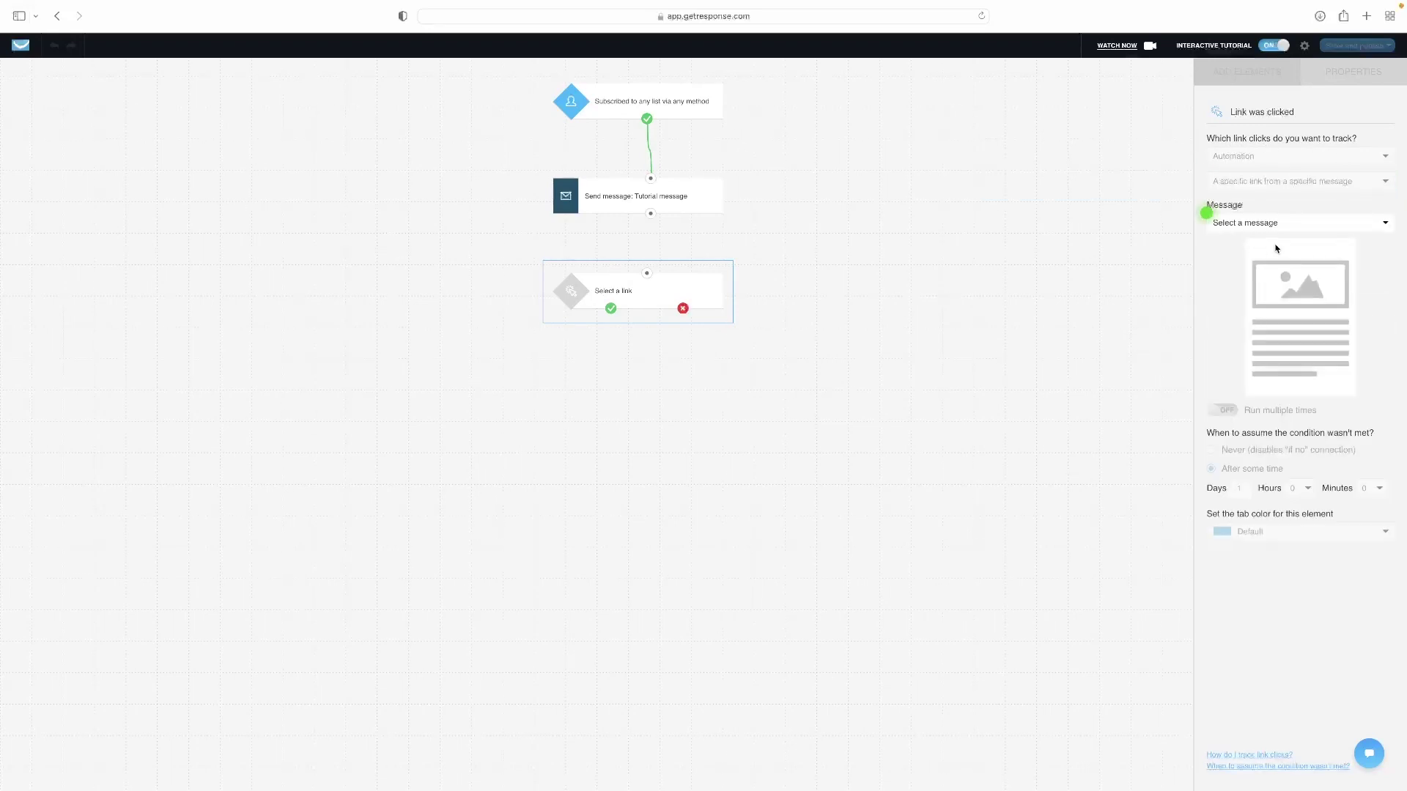
left_click(1269, 222)
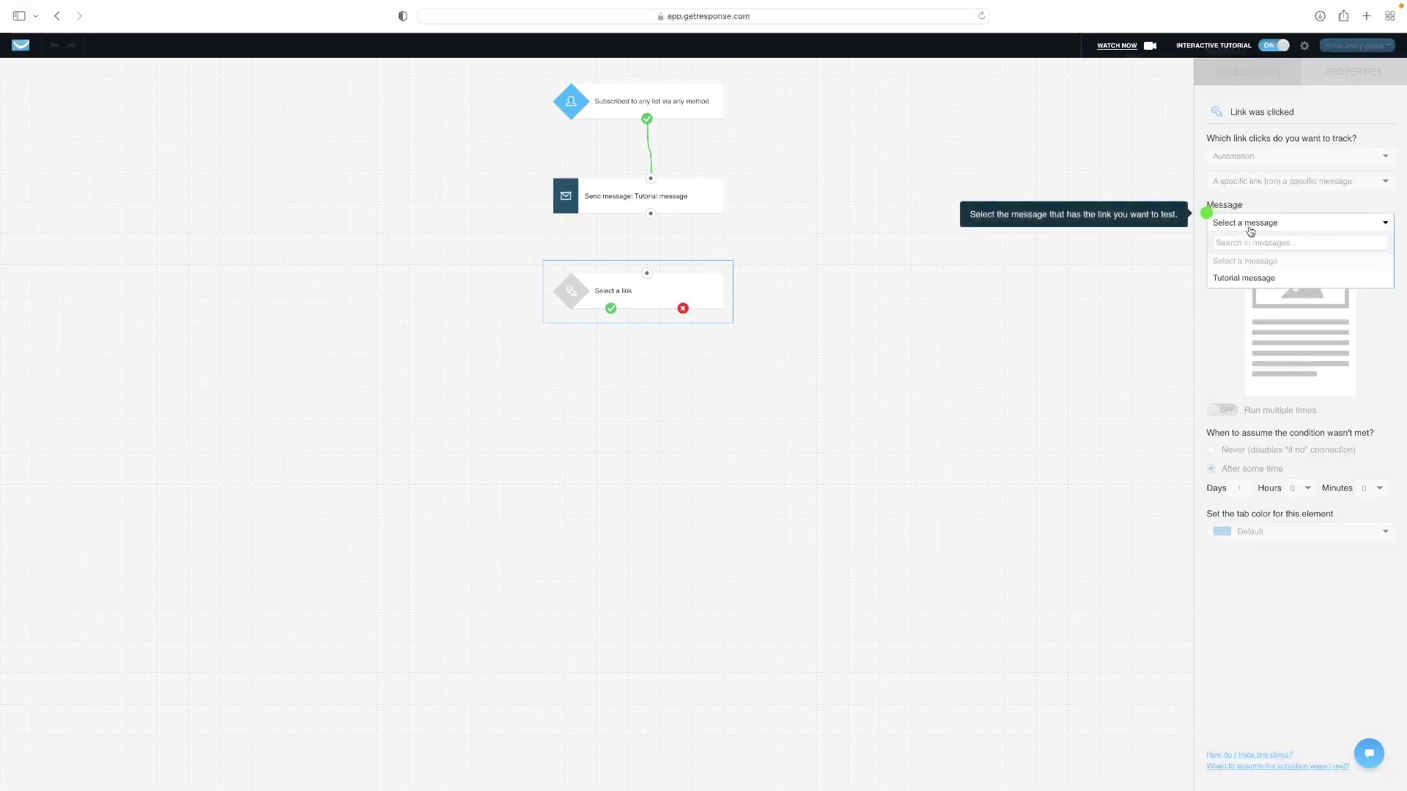
left_click(1252, 280)
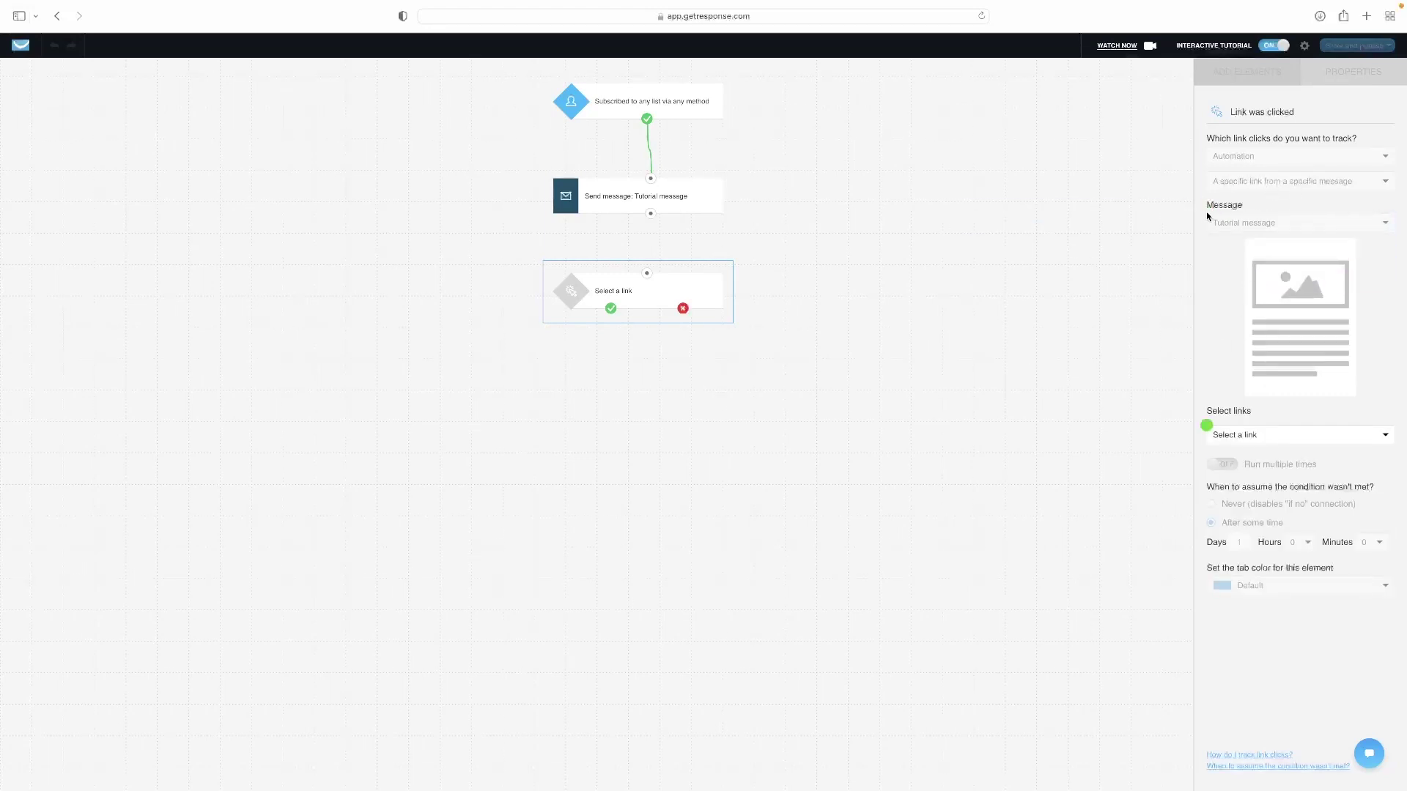
left_click(1255, 436)
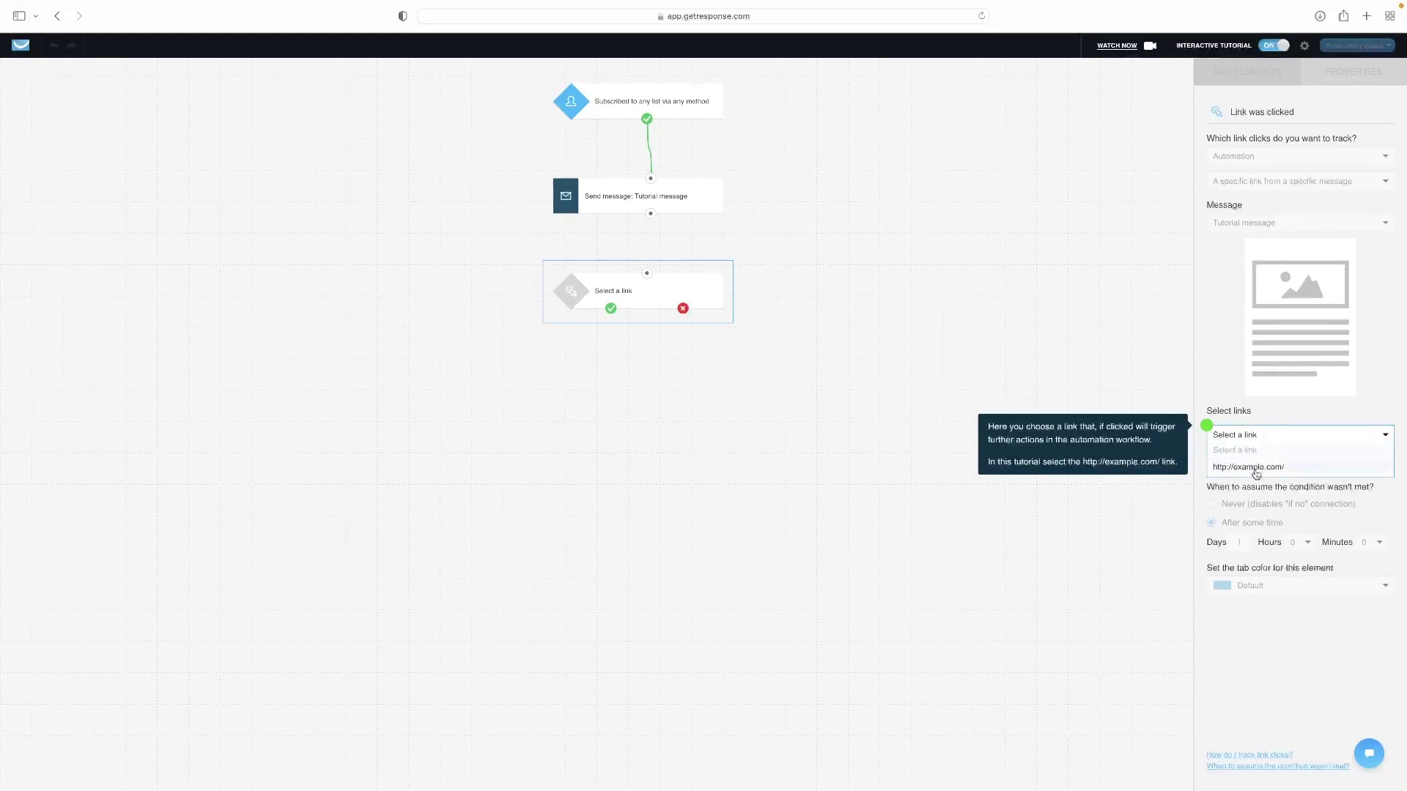
left_click(1257, 467)
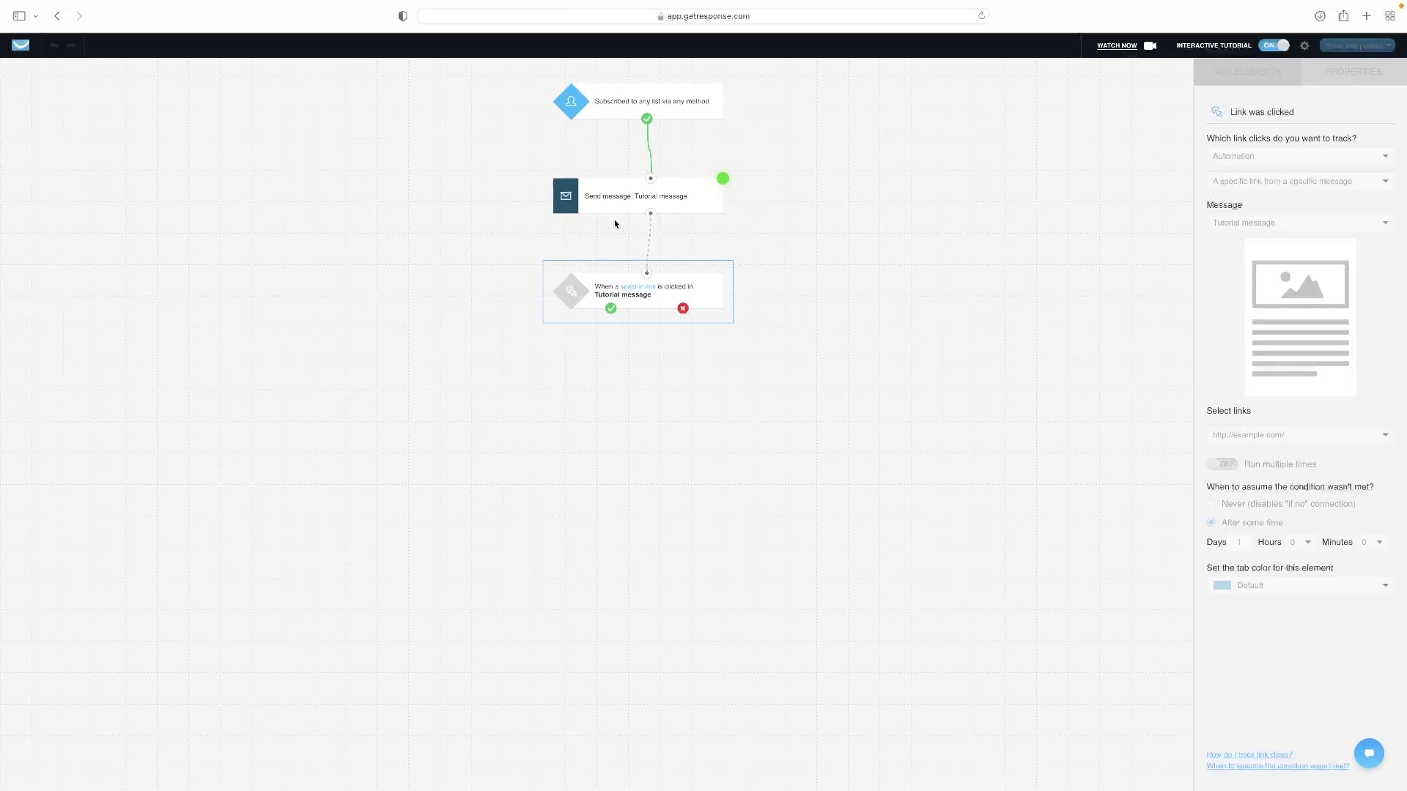
left_click_drag(651, 214, 645, 275)
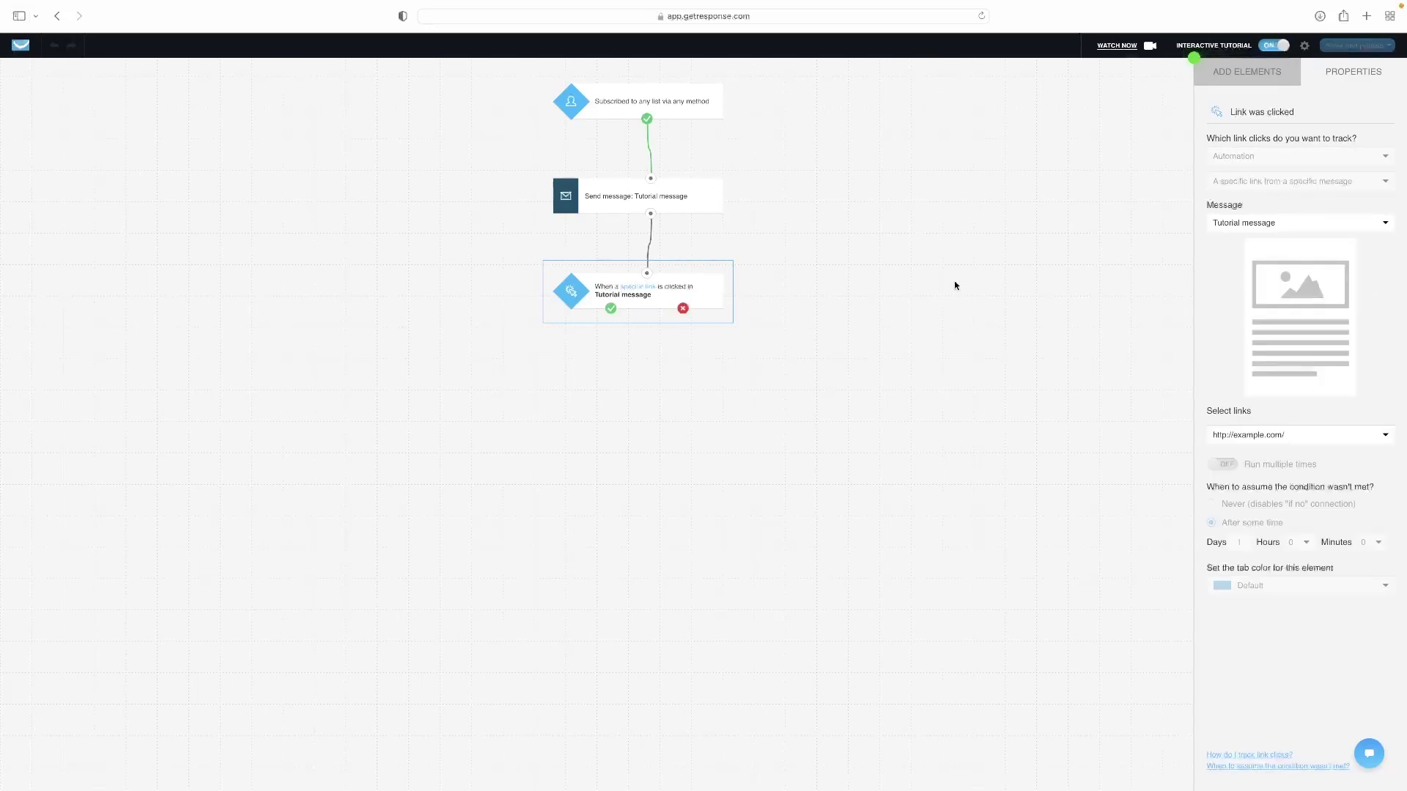
Add a Tag action below the link condition and have it assign a new tag named "test"
left_click(1249, 75)
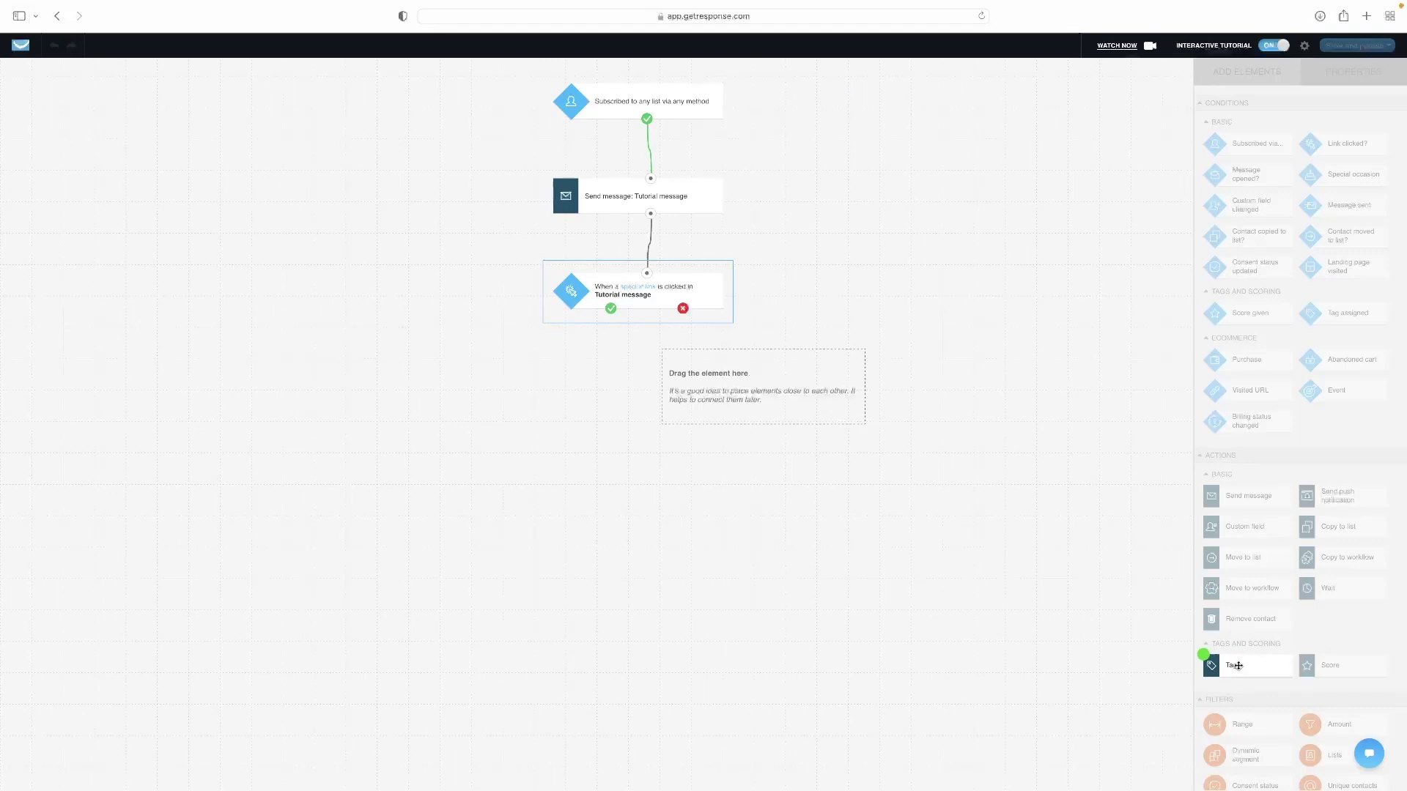
left_click_drag(1250, 672, 790, 398)
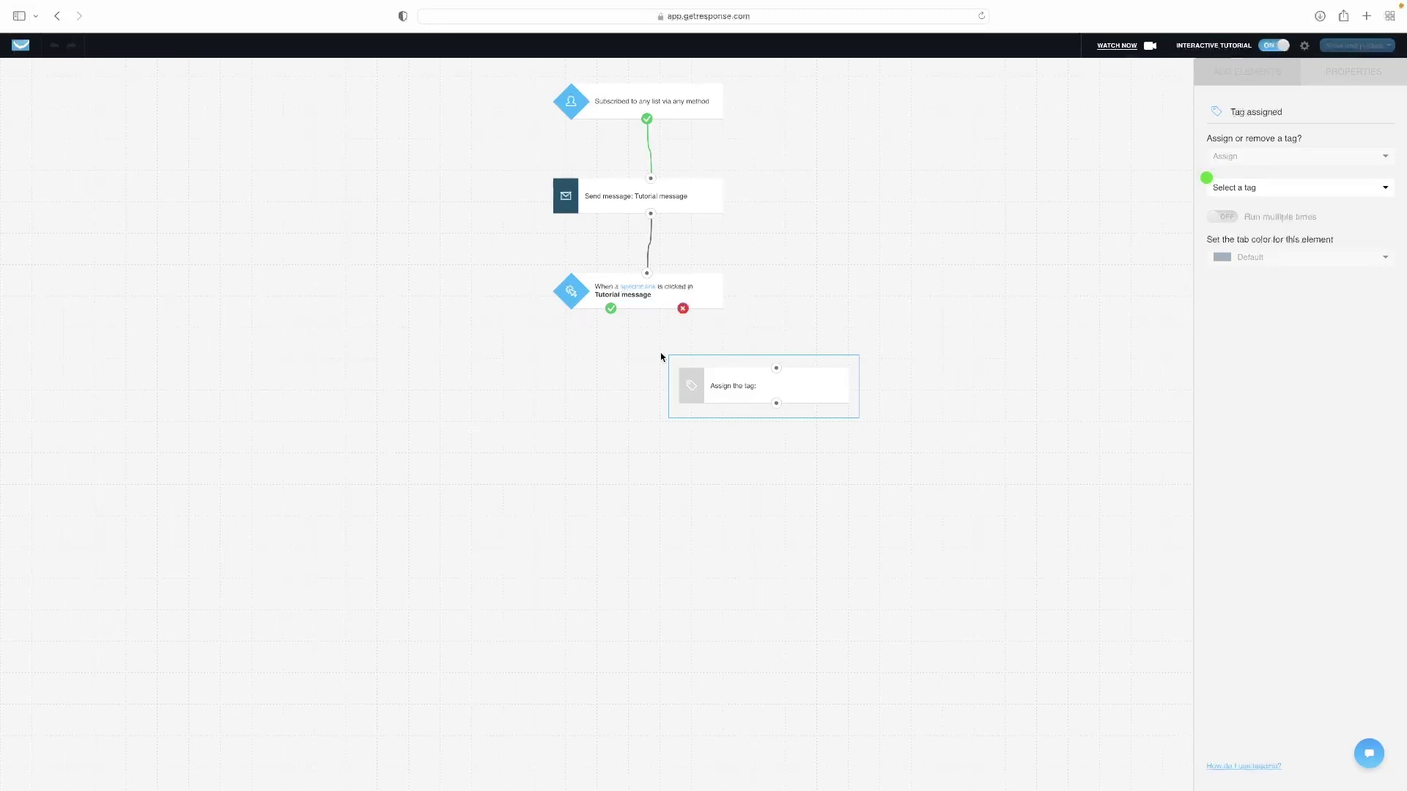
left_click(1278, 189)
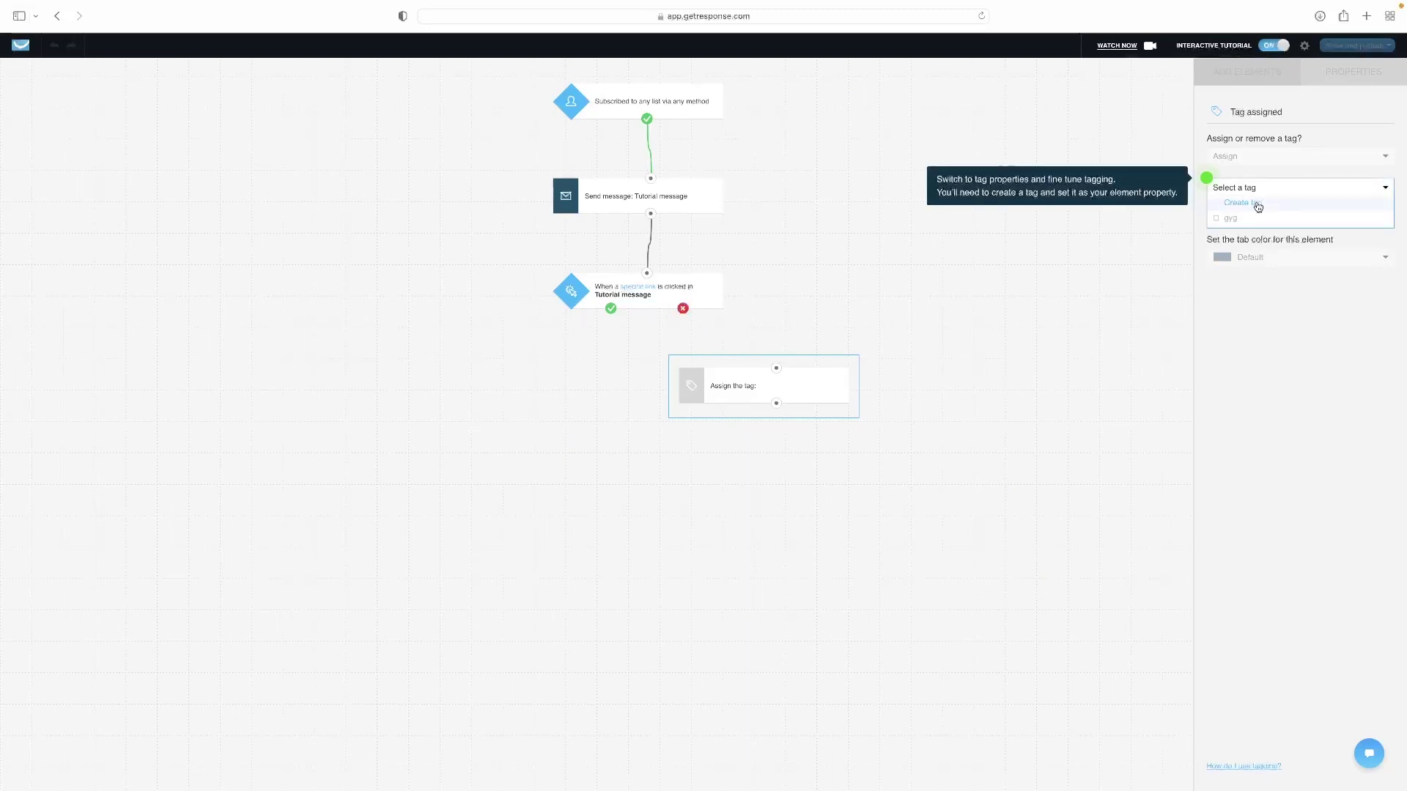
left_click(1258, 205)
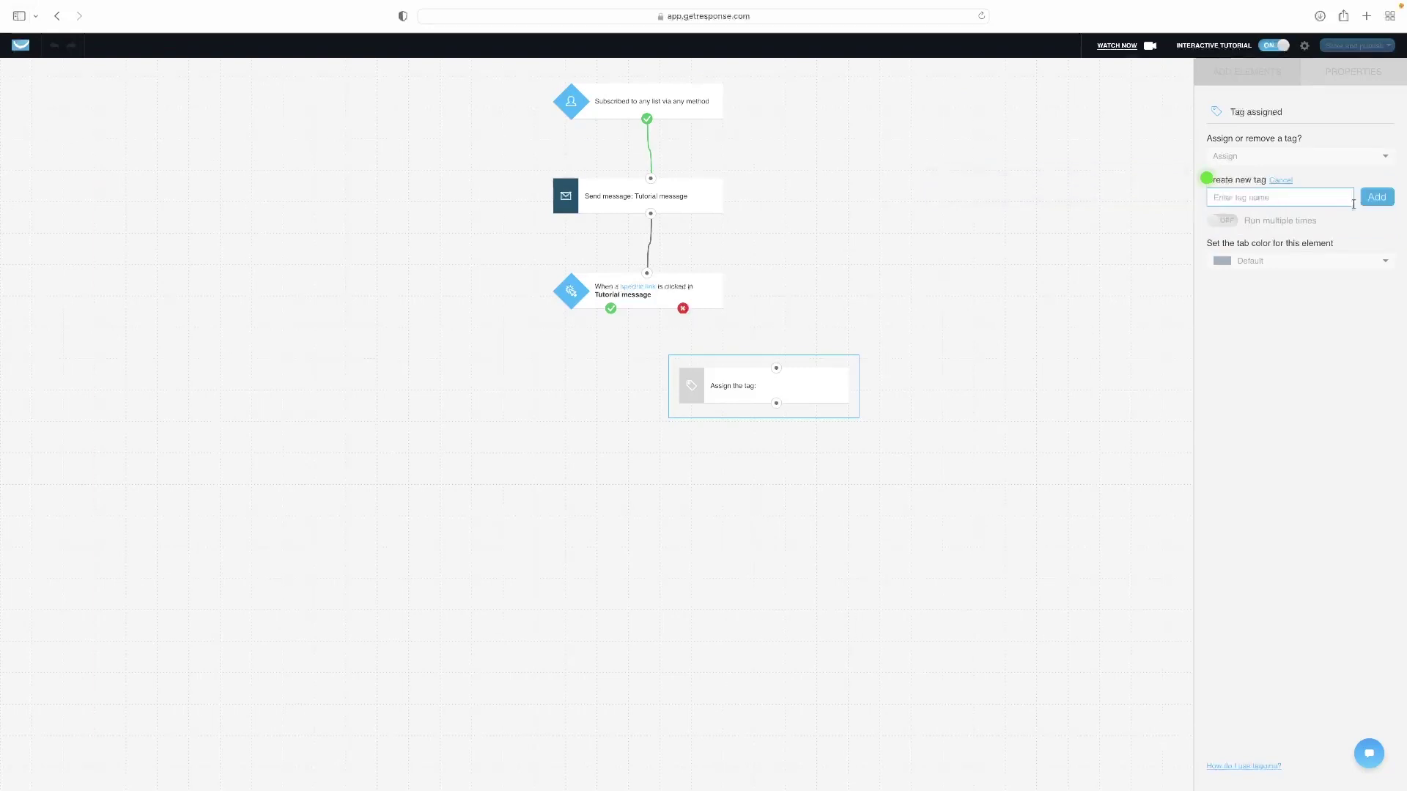
type("test")
left_click(1376, 199)
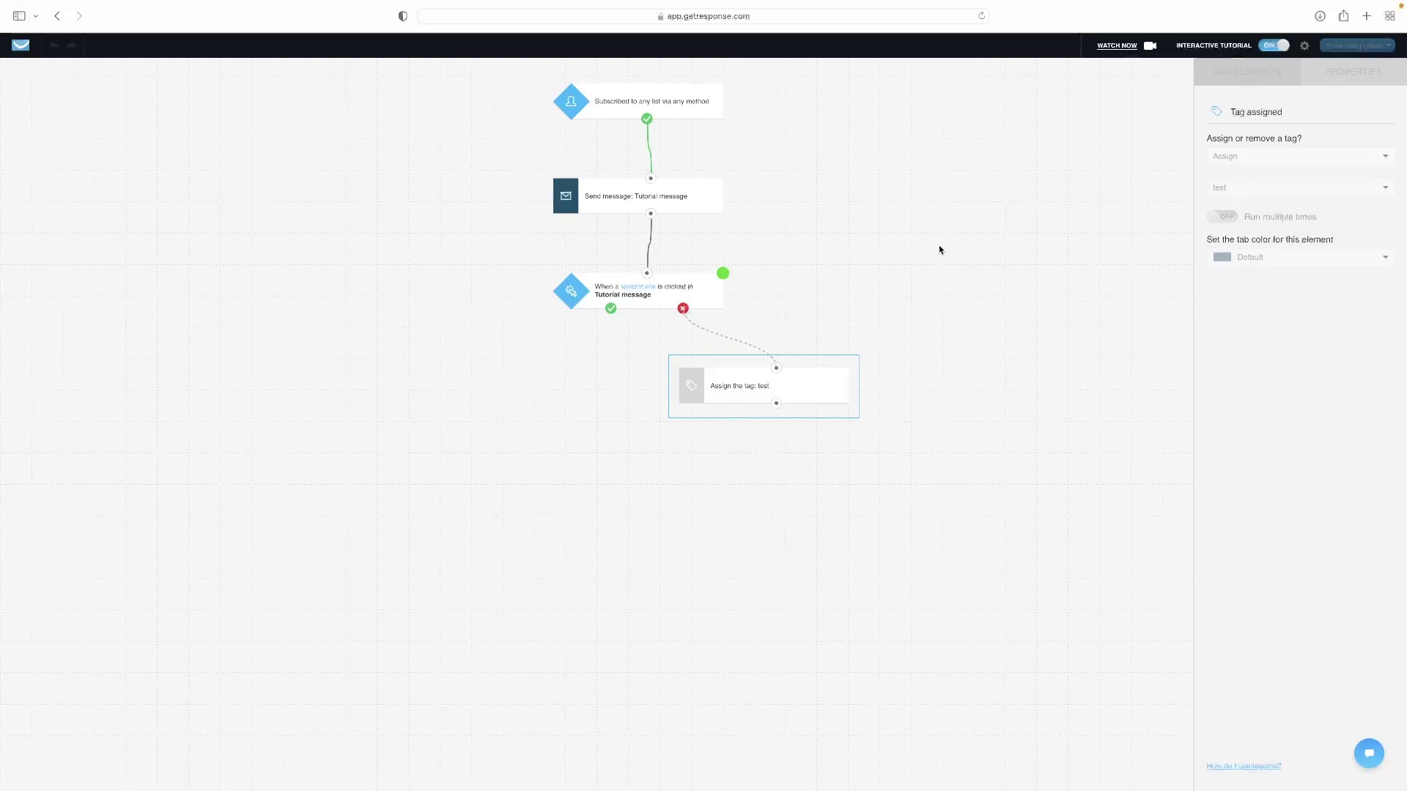
Connect the not-met branch of the "Link clicked?" condition to the tag action
left_click_drag(682, 313, 774, 359)
left_click_drag(683, 308, 778, 372)
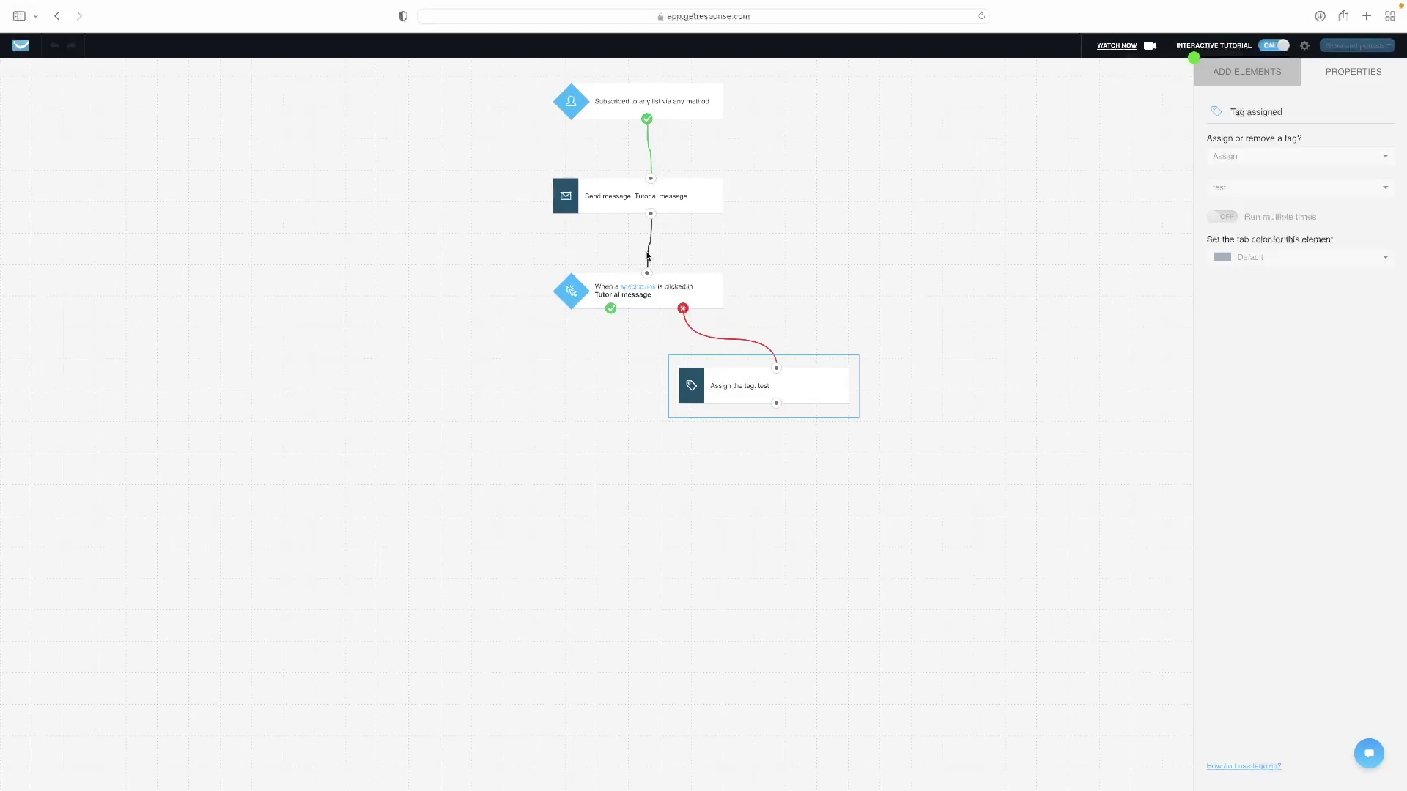
Add an Amount filter that reaches 100 contacts and connect the link condition's met branch to it
left_click(1236, 72)
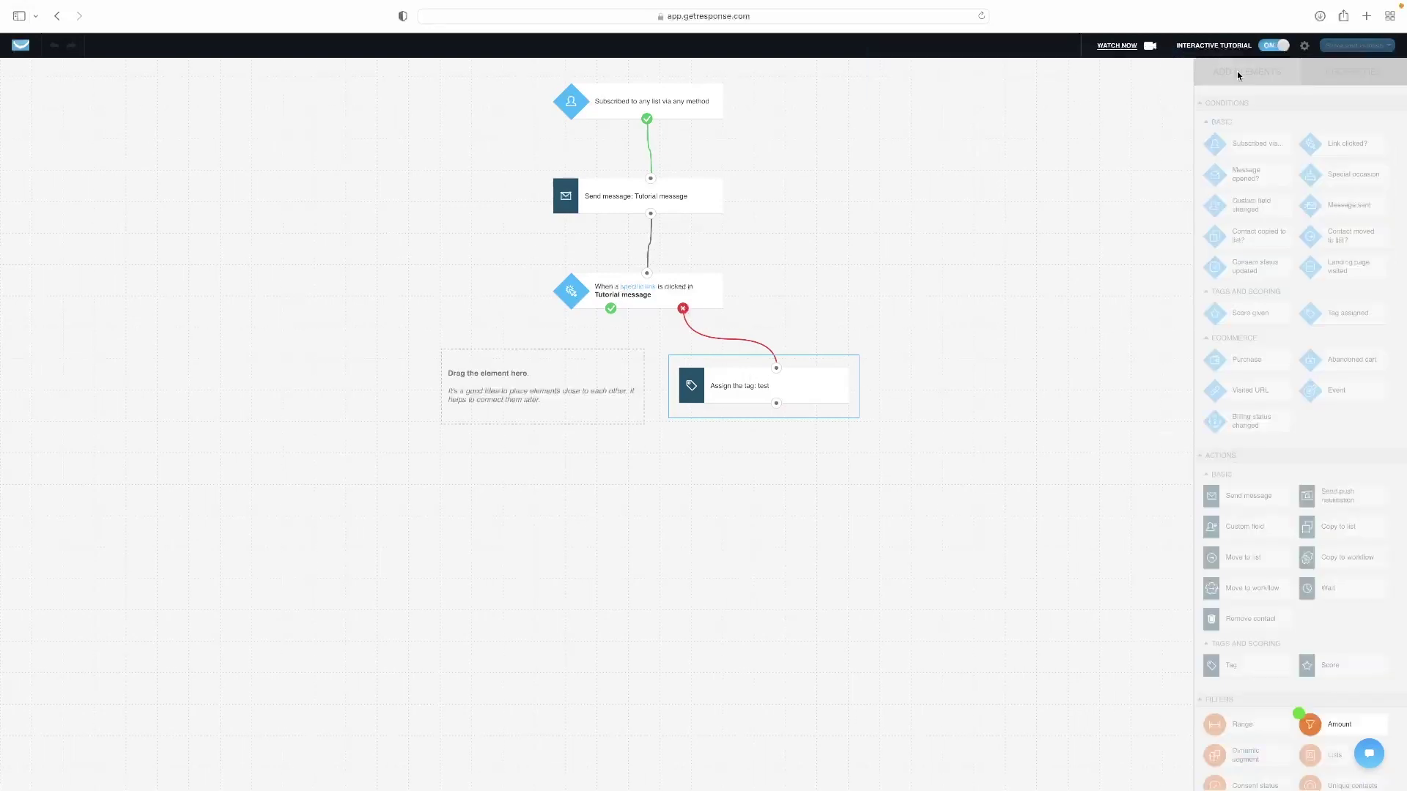
left_click_drag(1311, 724, 1091, 648)
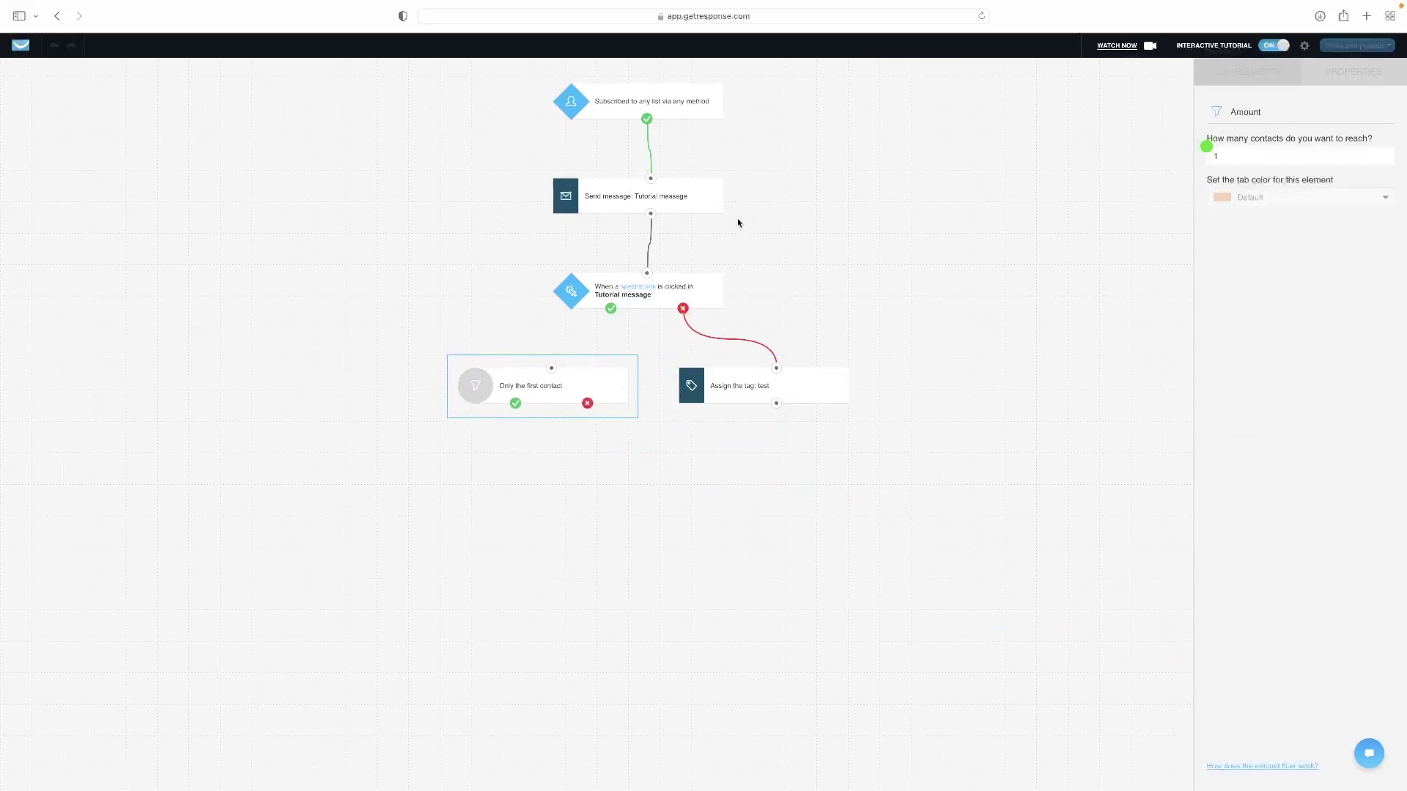
mouse_move(1256, 159)
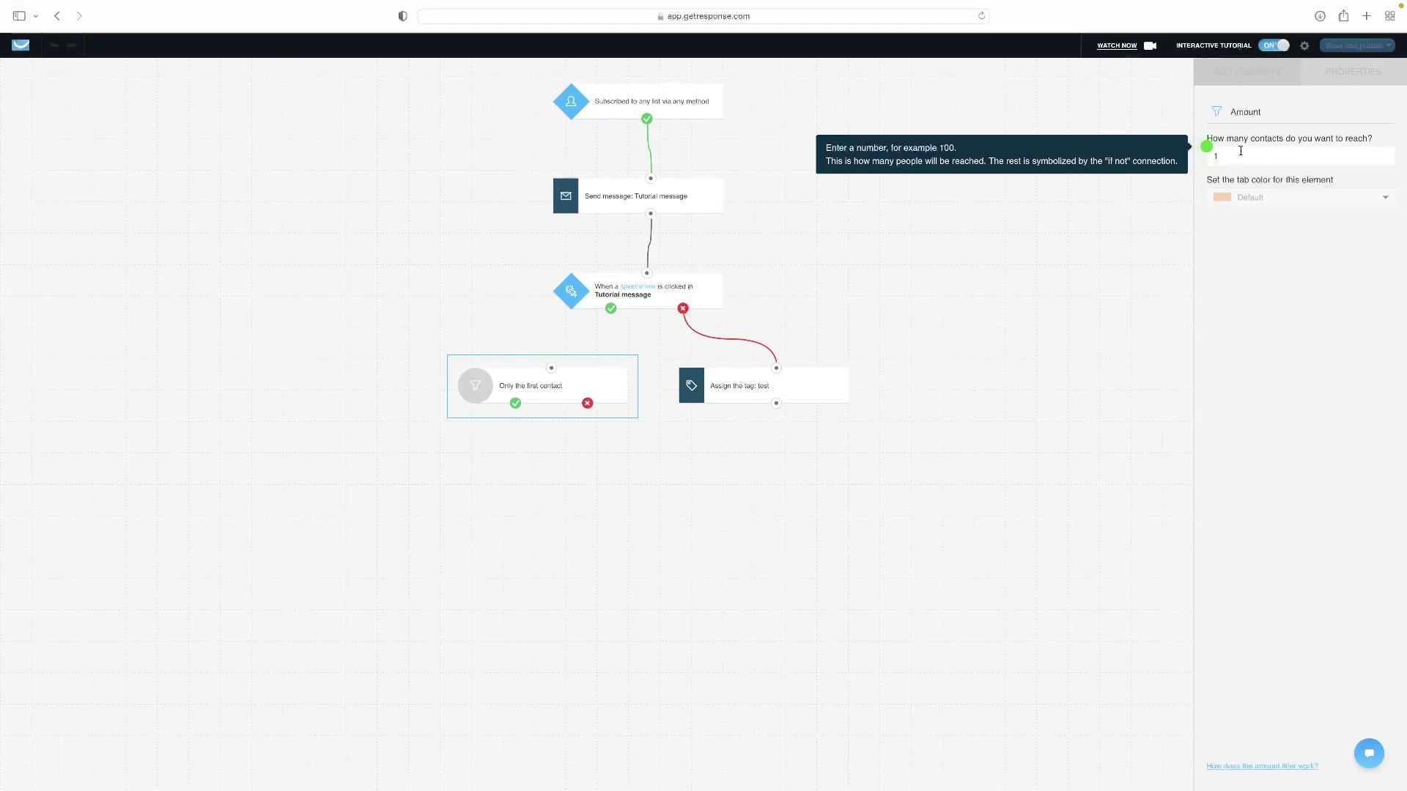
left_click(1255, 155)
type("100")
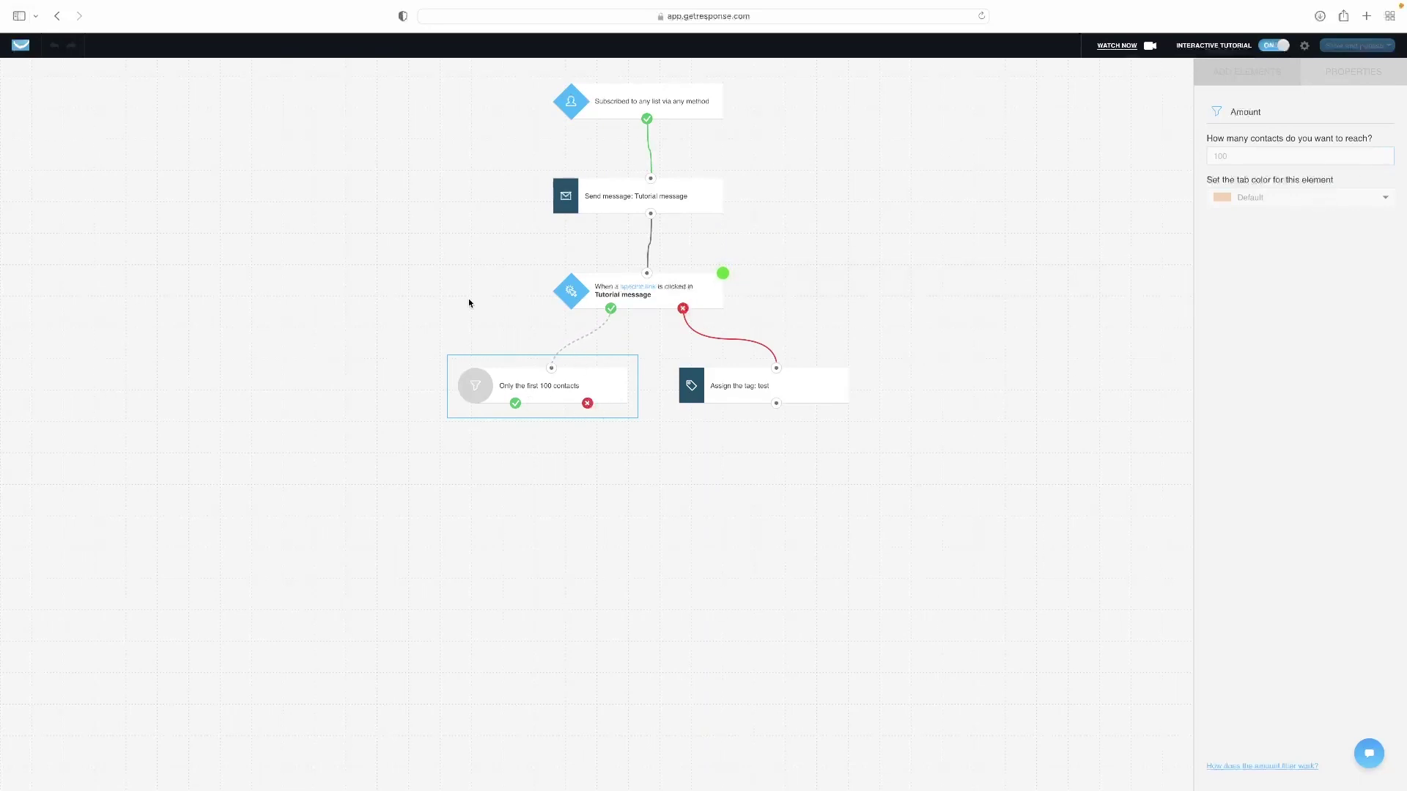
left_click_drag(611, 309, 551, 371)
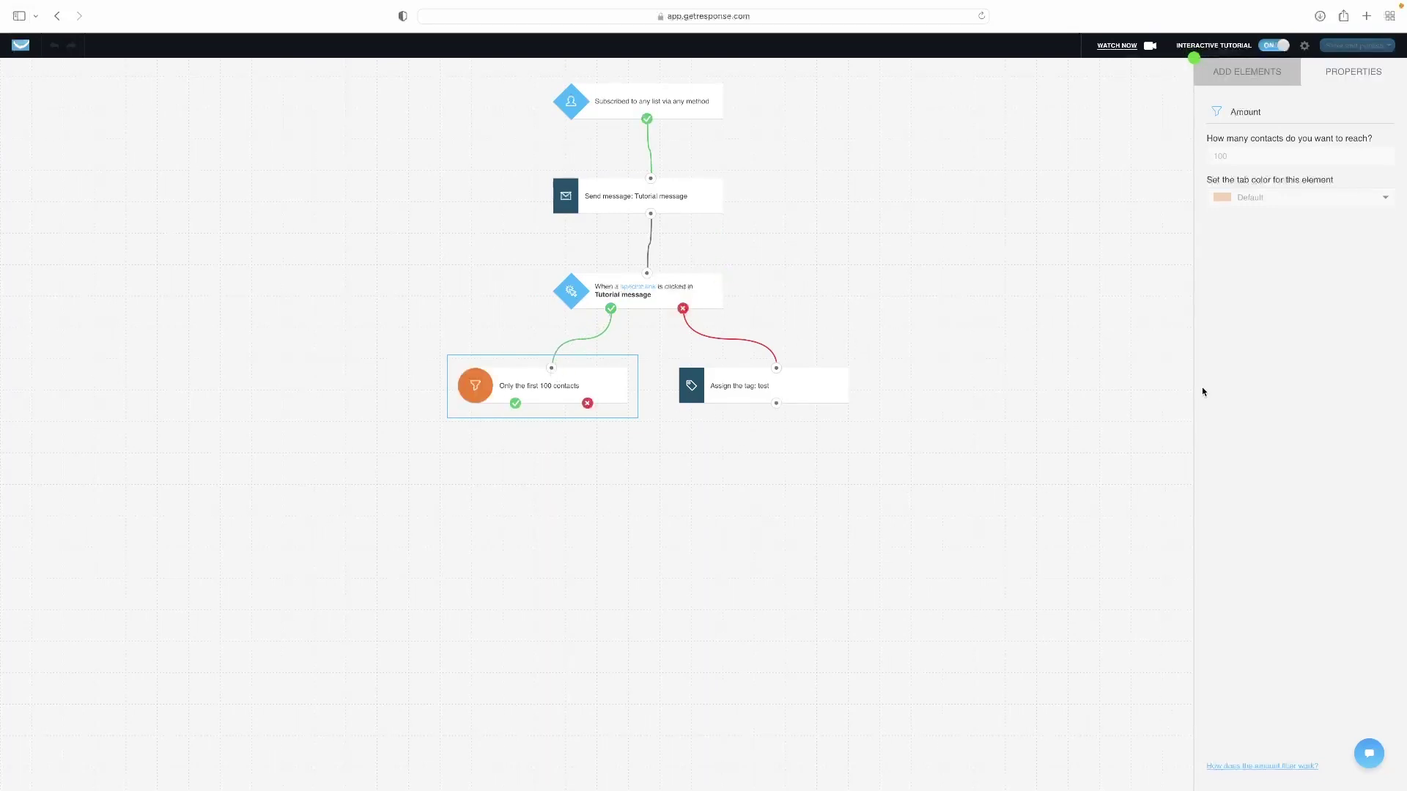
Add a Wait action of 2 days below the Amount filter and connect the filter's not-met branch to it
left_click(1243, 83)
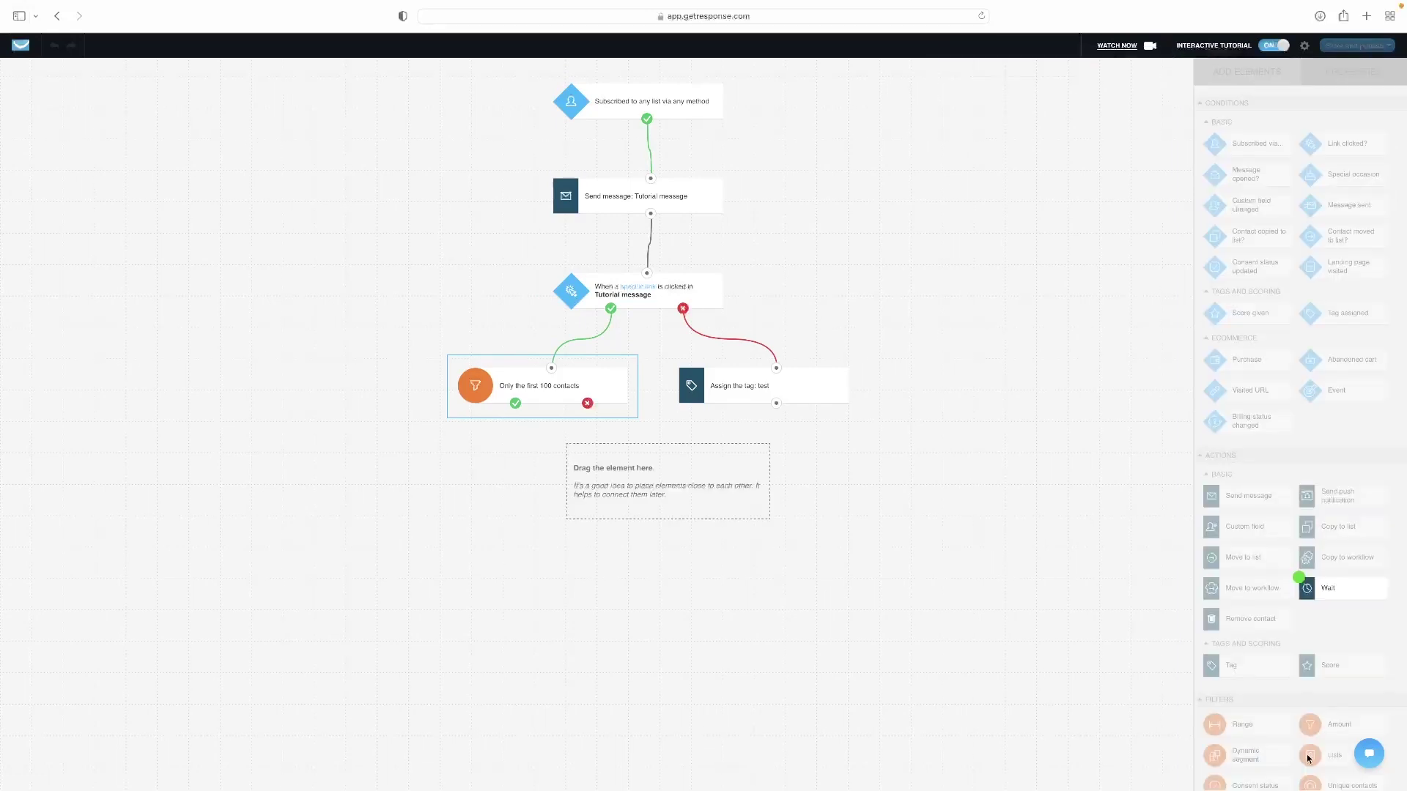
left_click_drag(1342, 596, 680, 505)
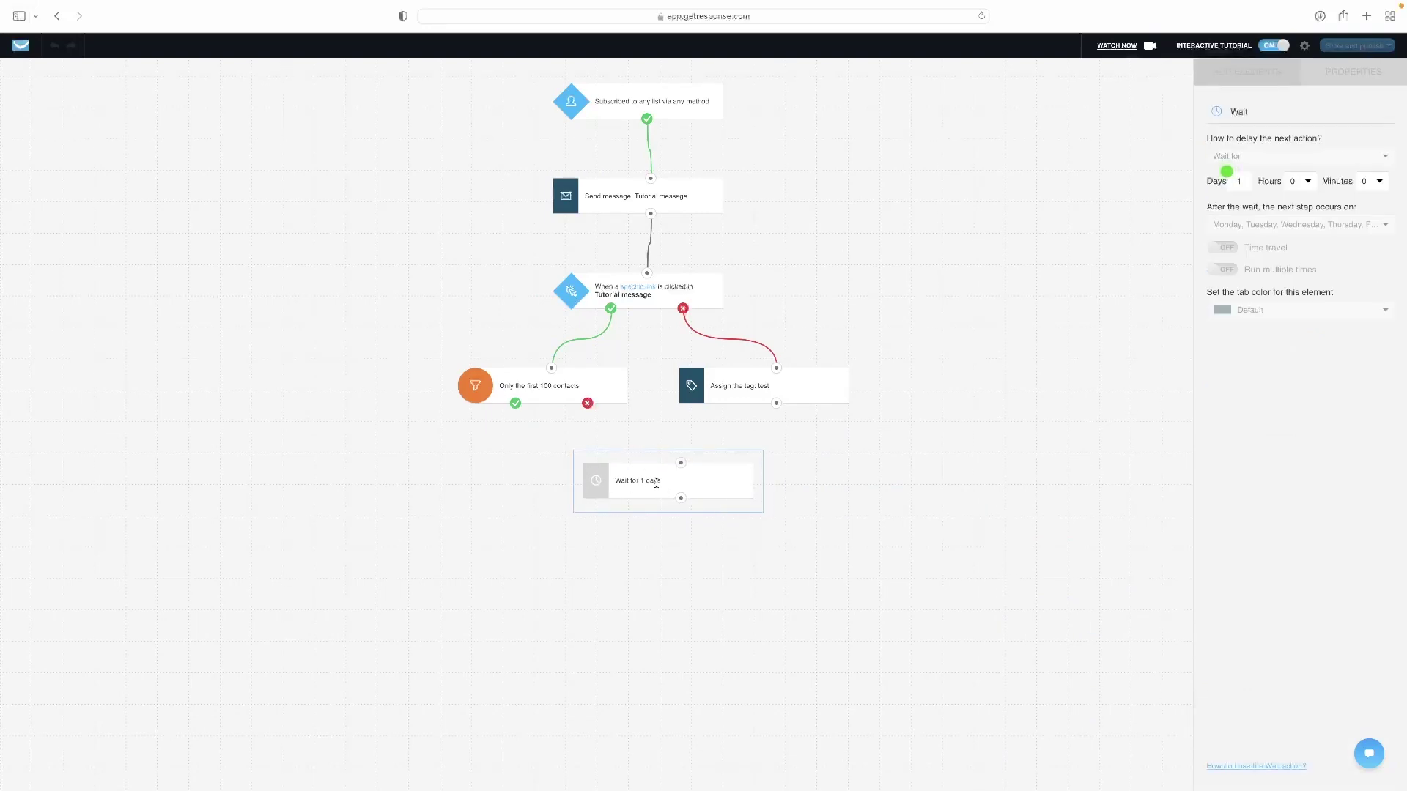
left_click(1237, 178)
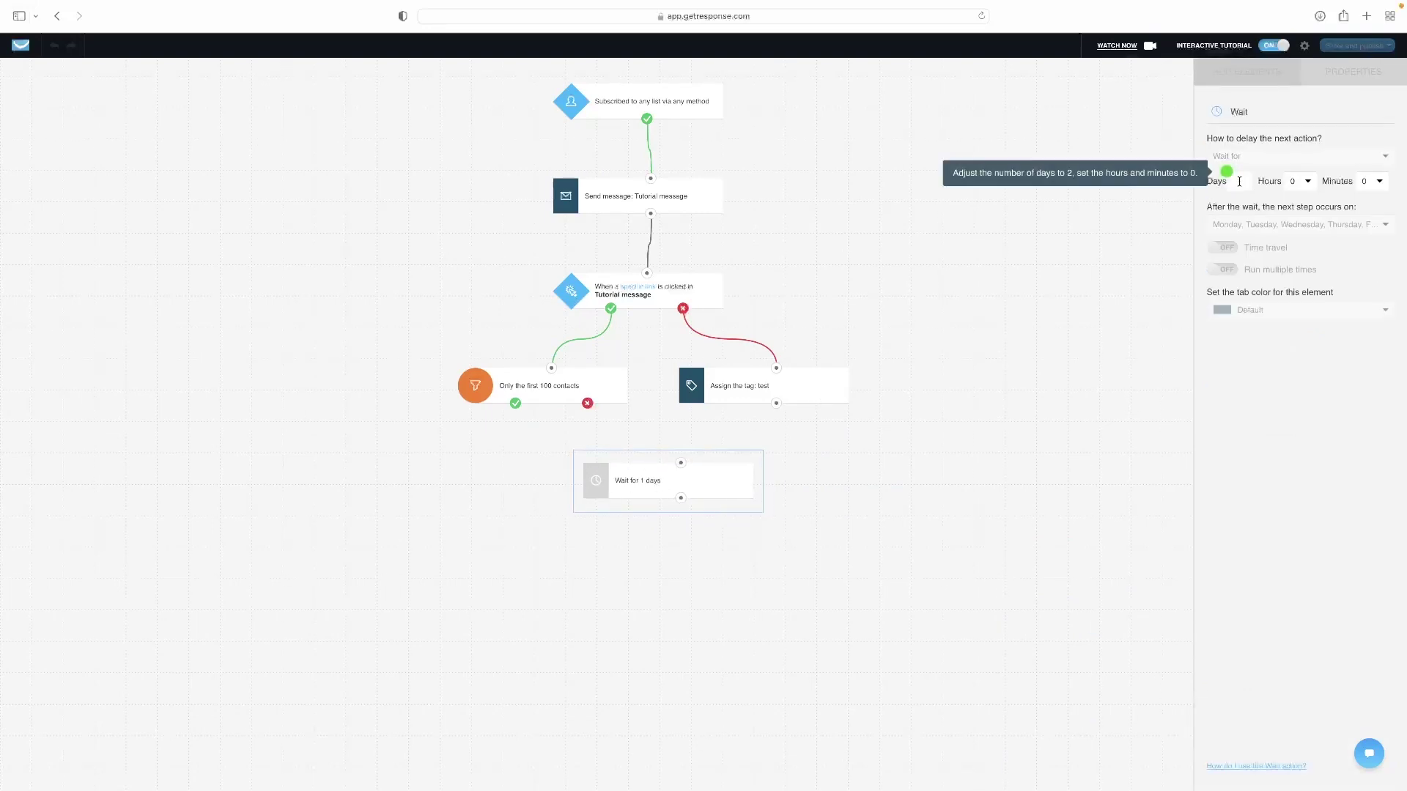
key("BackSpace")
type("20")
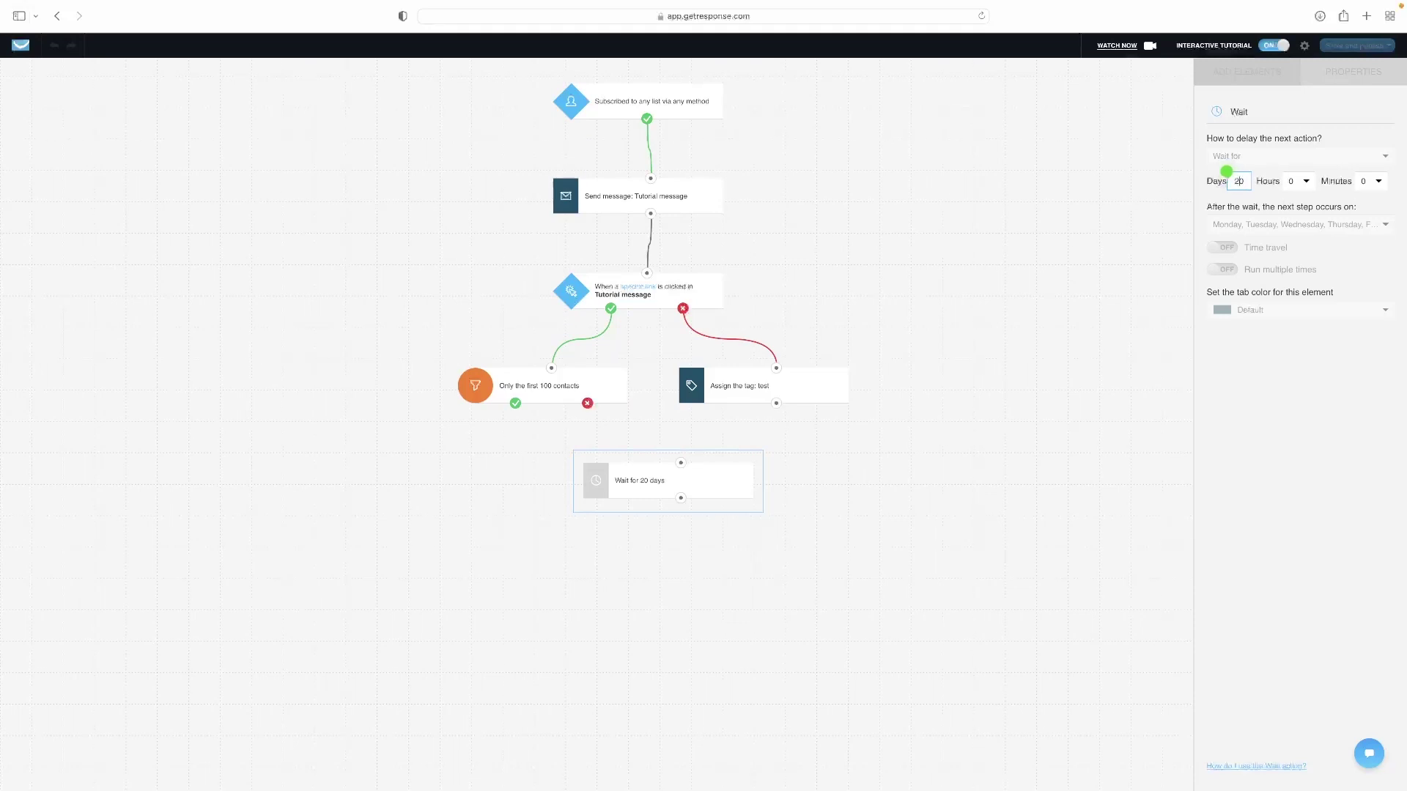
key("BackSpace")
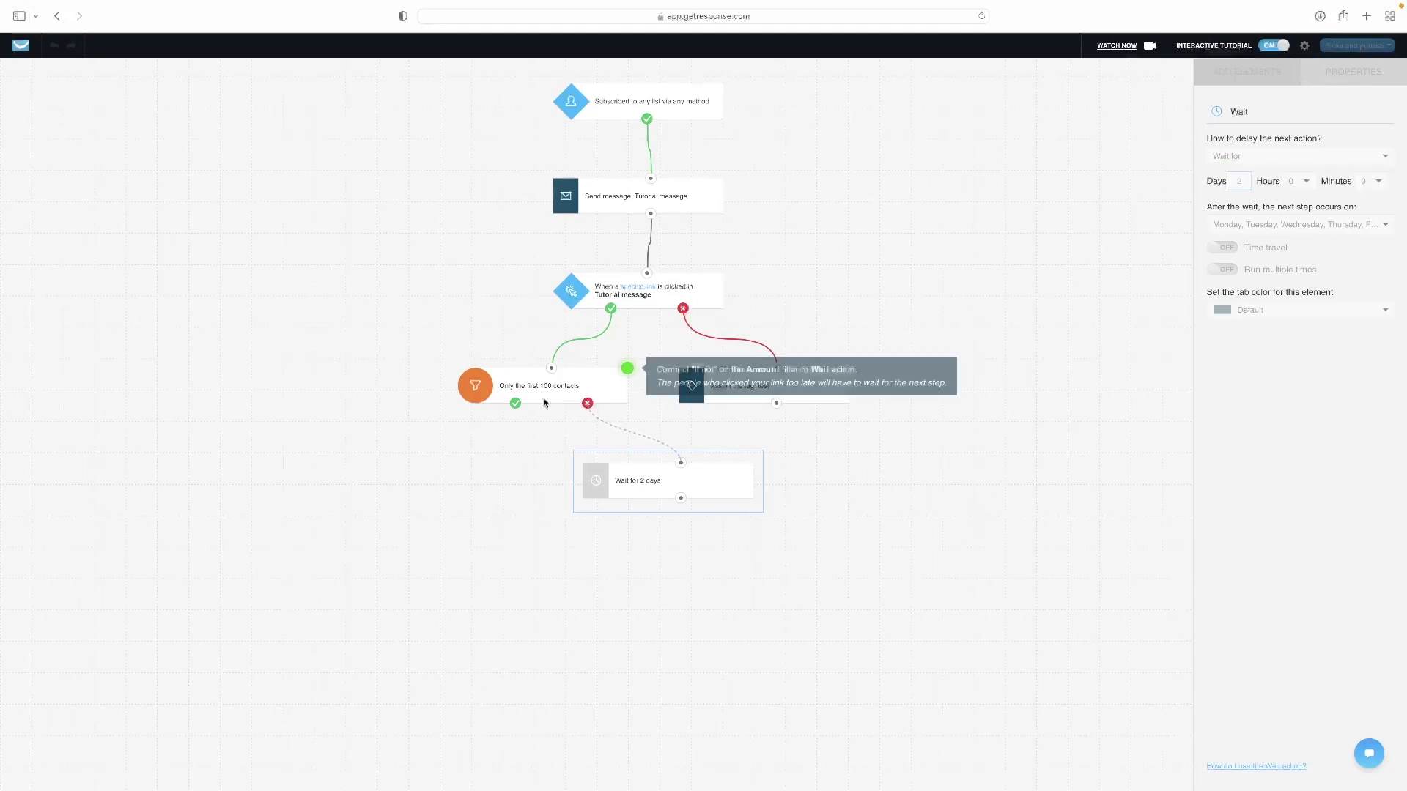
left_click_drag(587, 403, 682, 470)
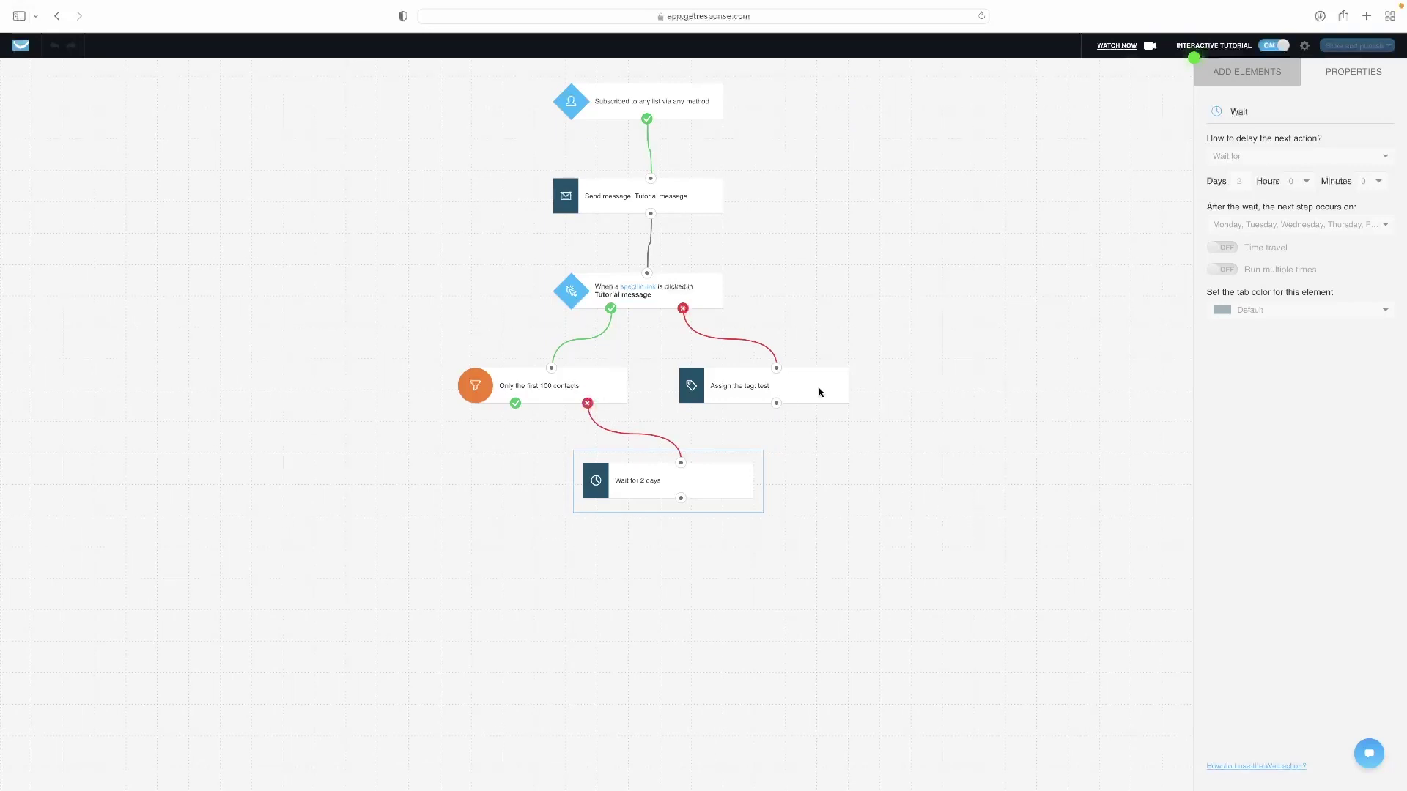
Add a second Send message action below the Wait action and have it send Tutorial message
left_click(1246, 71)
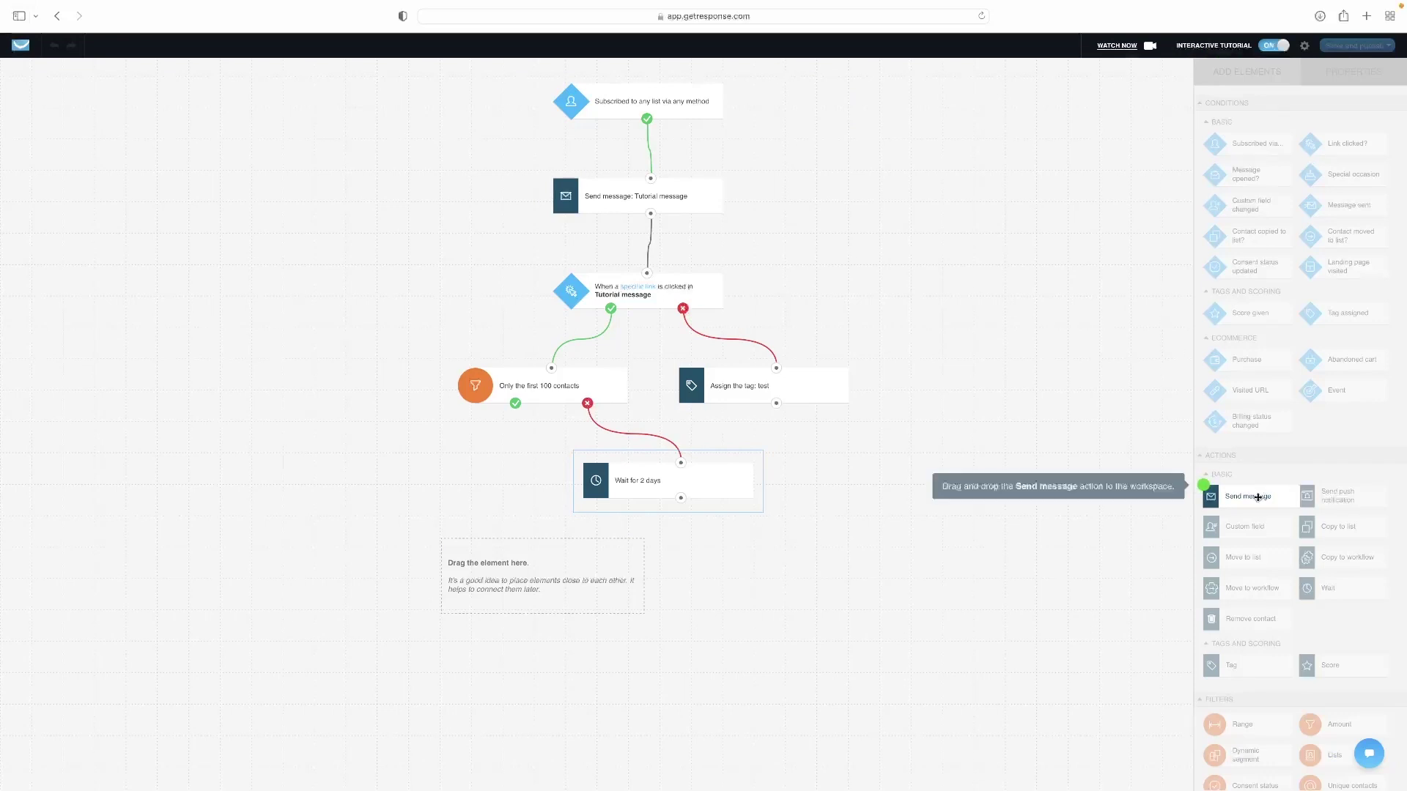
left_click_drag(504, 586, 505, 584)
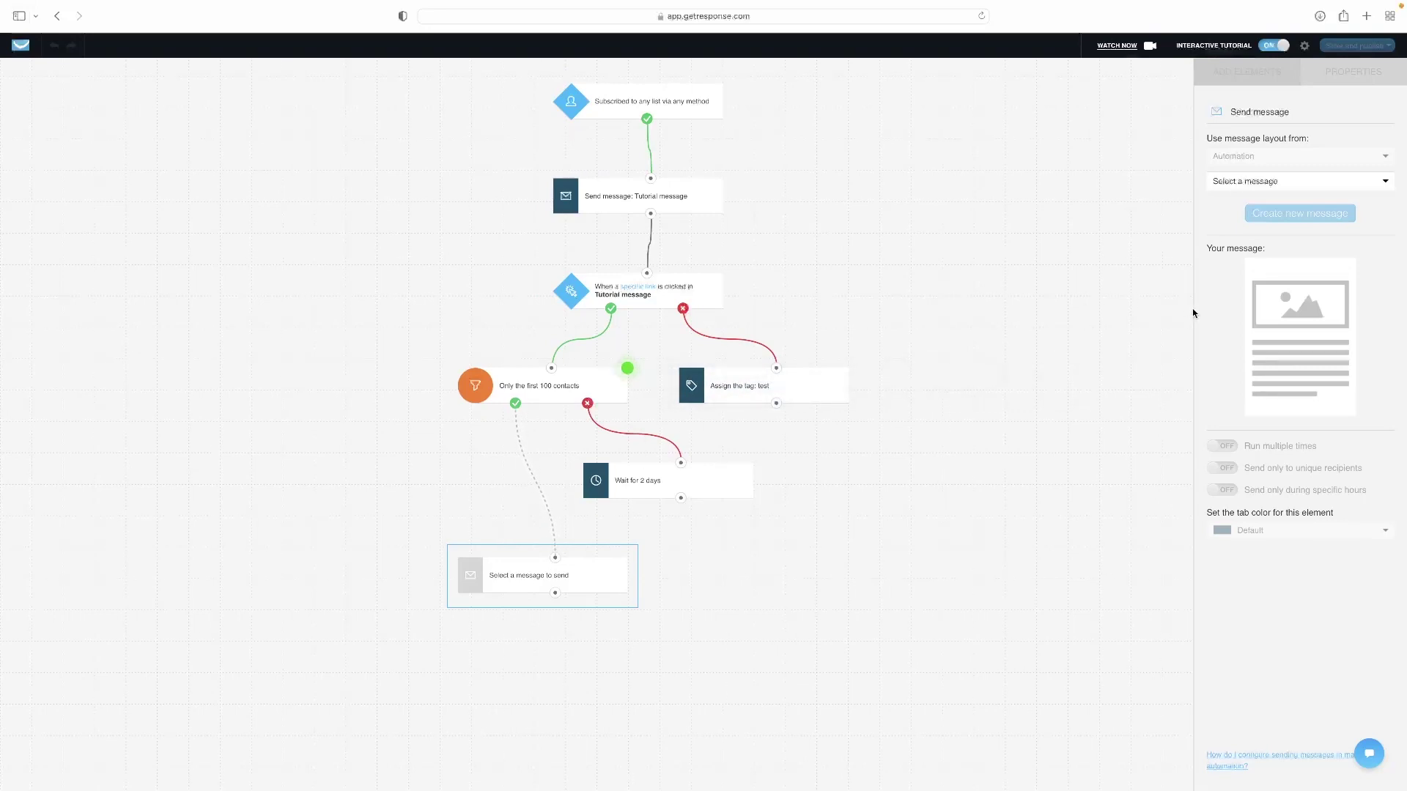
left_click(1300, 184)
left_click(1257, 236)
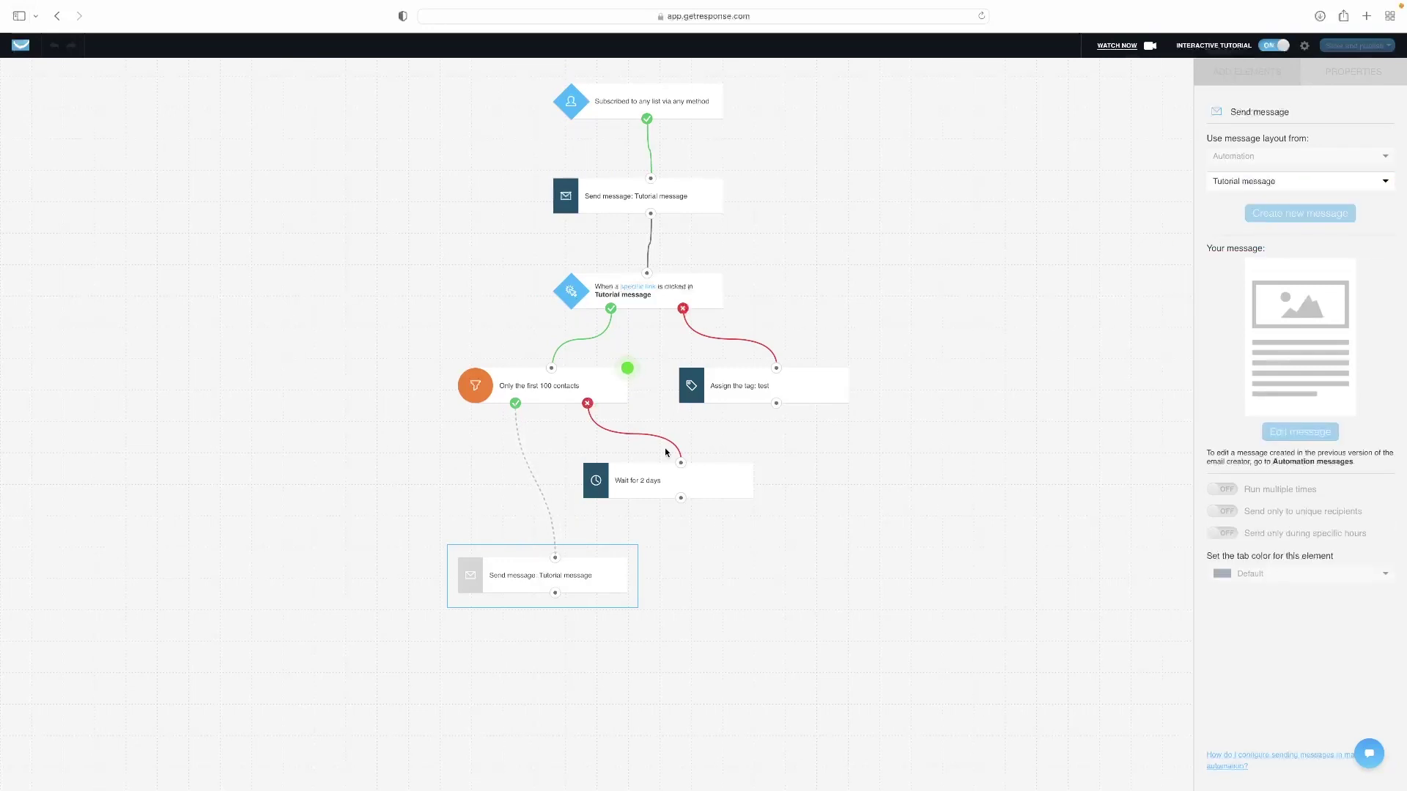
Connect the Amount filter's met branch and the Wait action to the last Send message action, and save the workflow
left_click_drag(521, 407, 555, 557)
left_click_drag(678, 499, 554, 566)
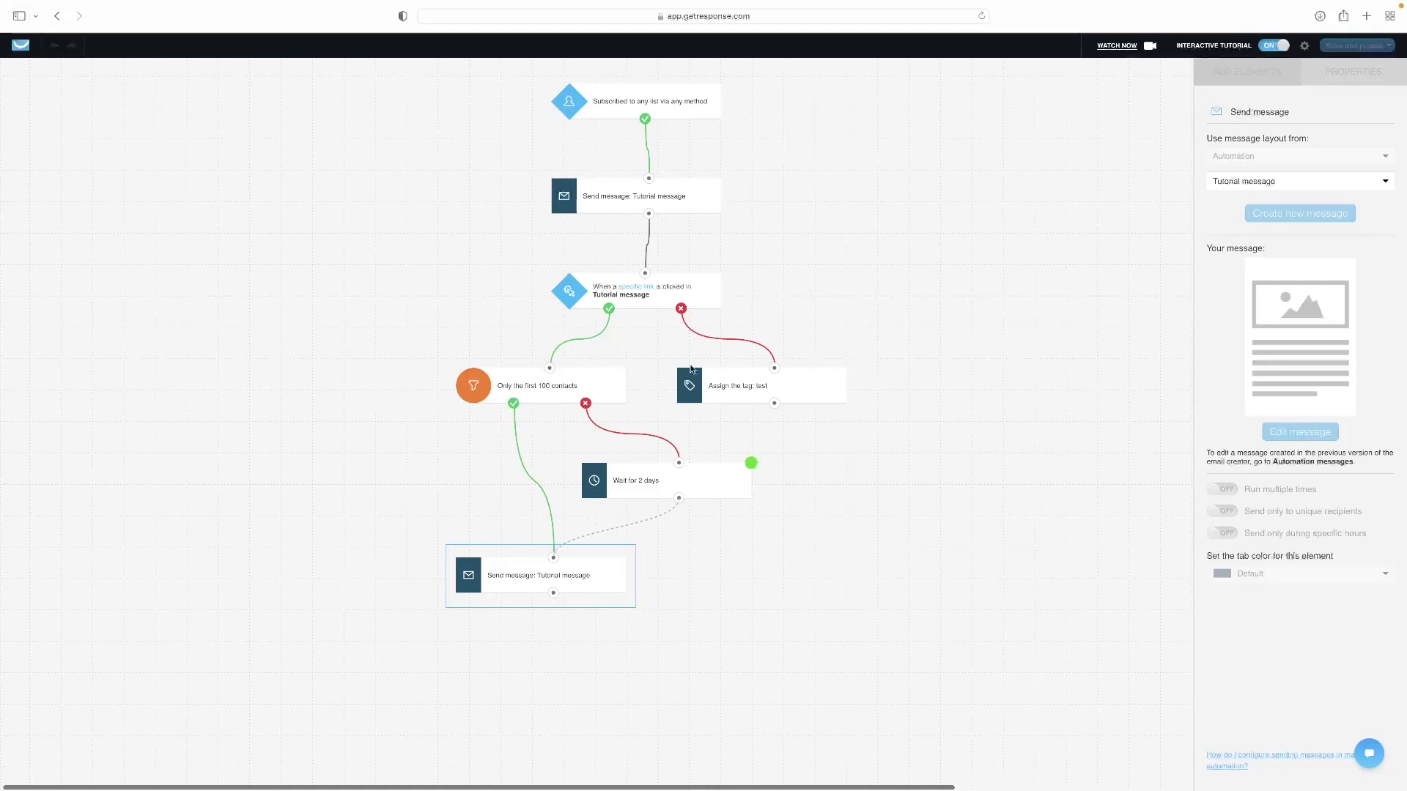
left_click_drag(679, 499, 554, 558)
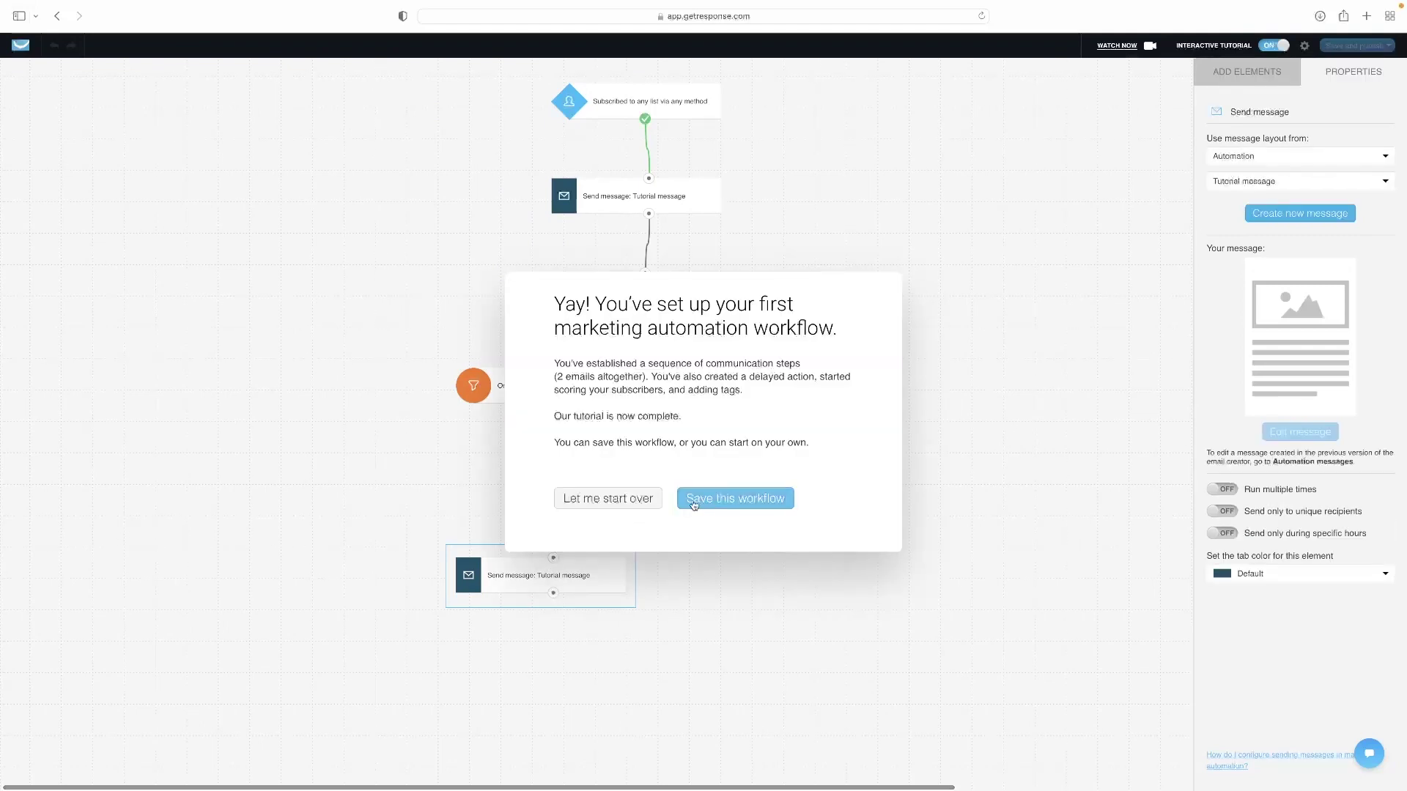
left_click(736, 499)
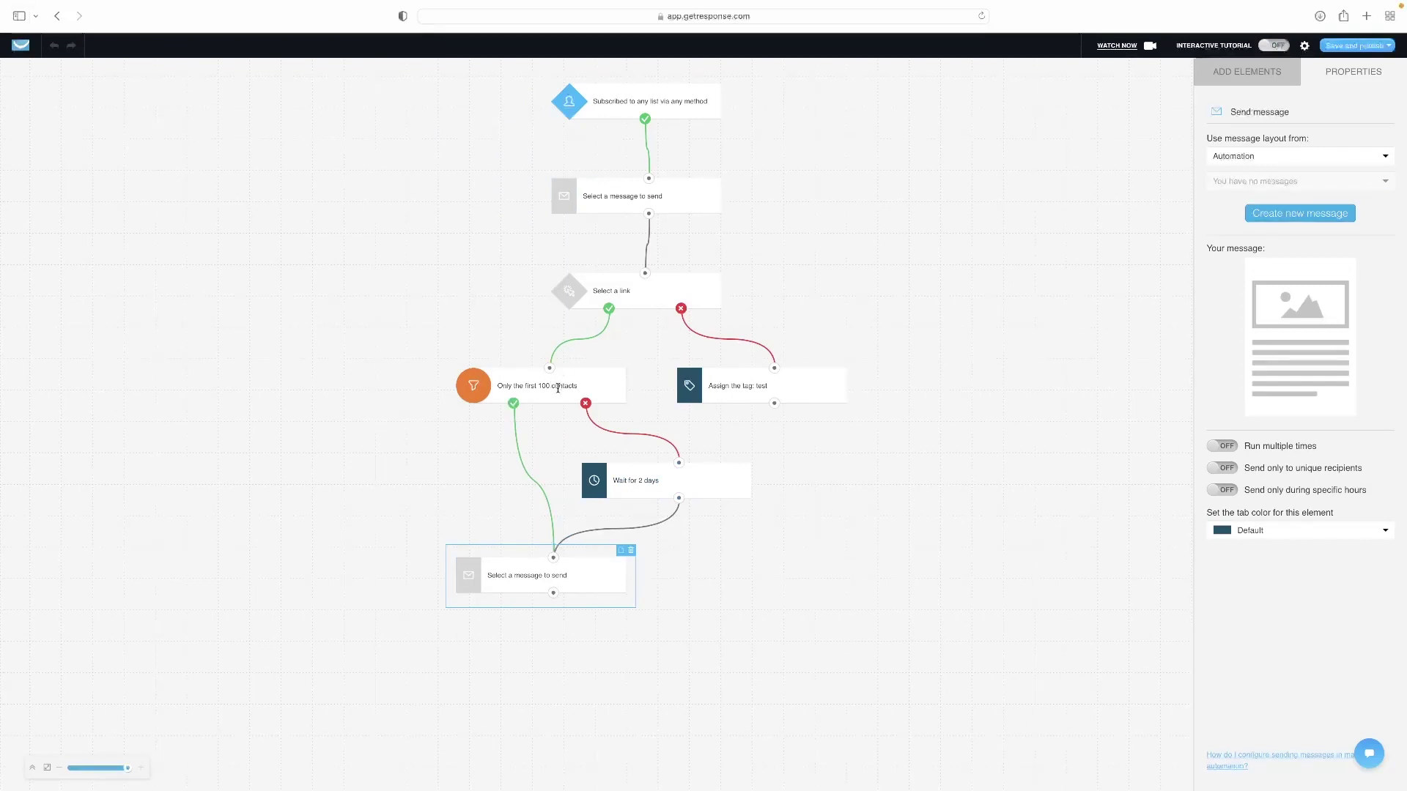
Slightly reposition the Amount filter, the Wait action and the last message element on the canvas
left_click(601, 384)
left_click_drag(601, 386, 608, 390)
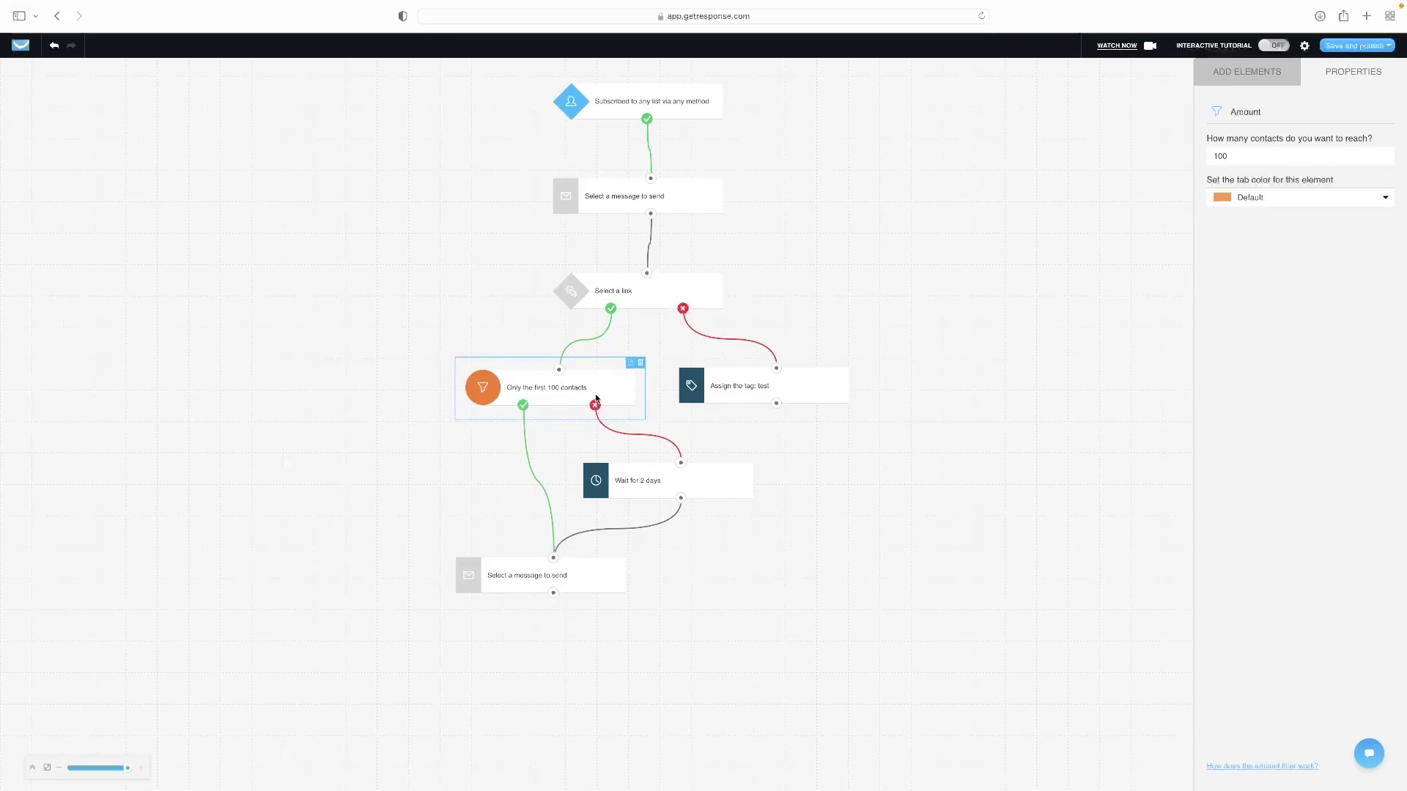
left_click_drag(537, 584, 501, 591)
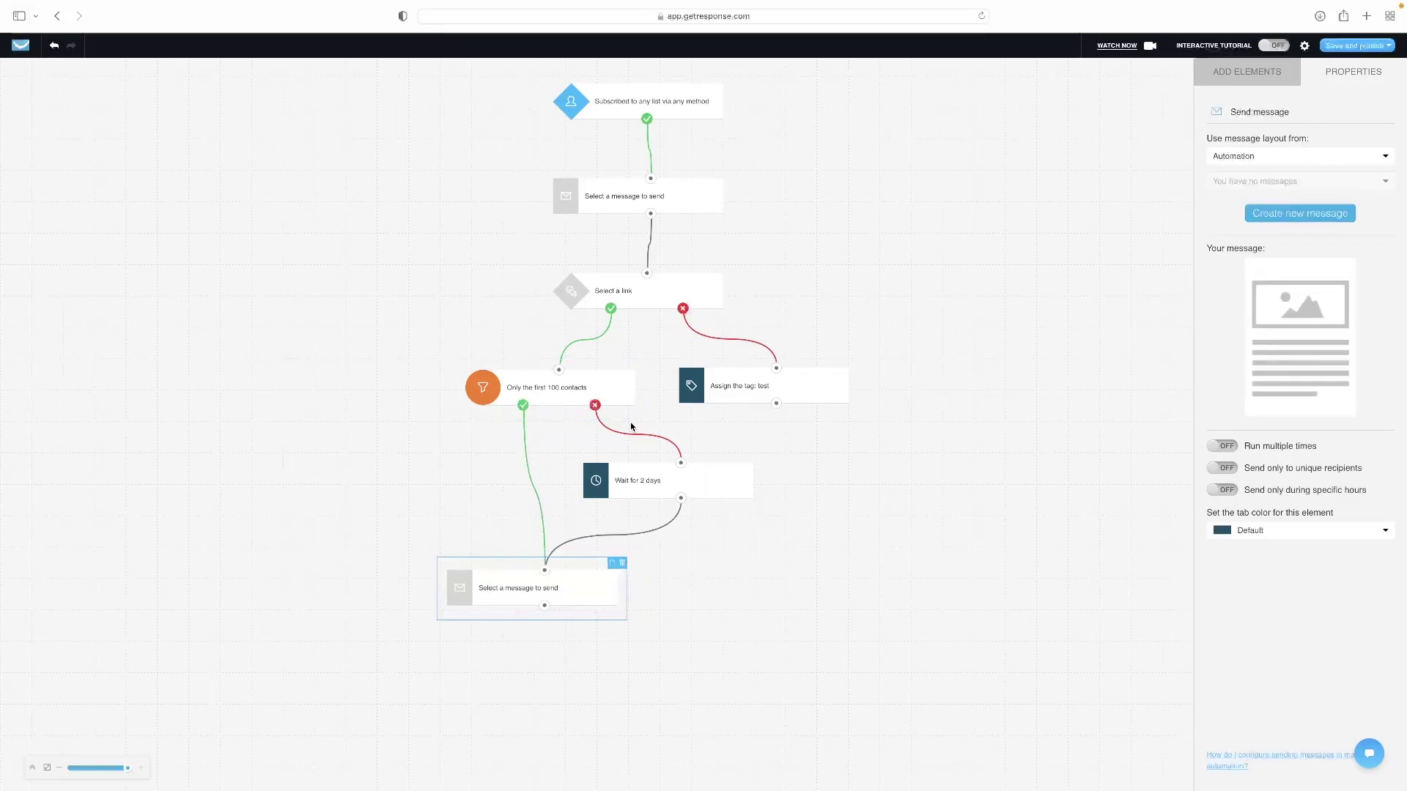
left_click_drag(603, 409, 601, 404)
left_click_drag(657, 480, 656, 479)
left_click_drag(589, 590, 589, 589)
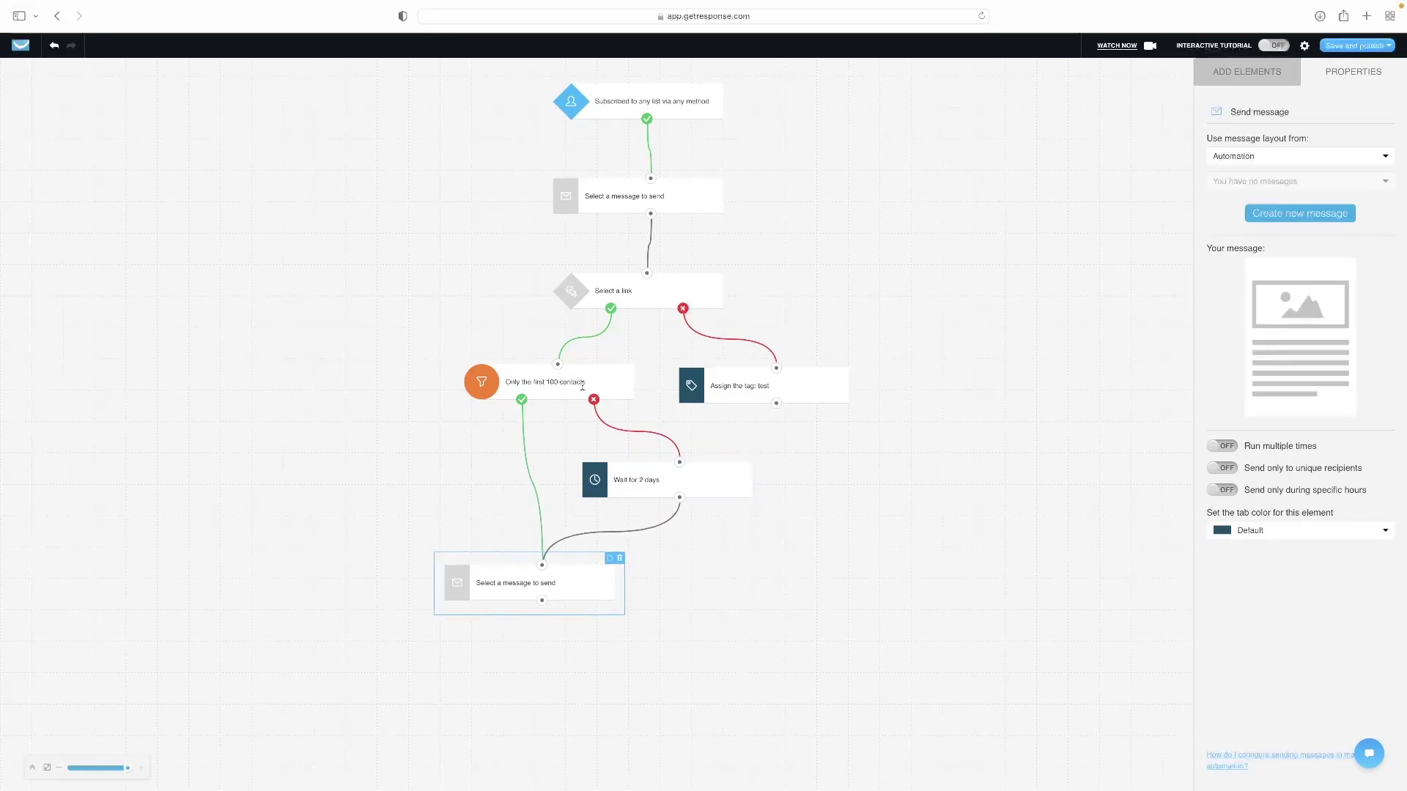
Spread all the workflow elements apart so the met and not-met branches run clearly separated down the canvas
left_click_drag(668, 101, 601, 87)
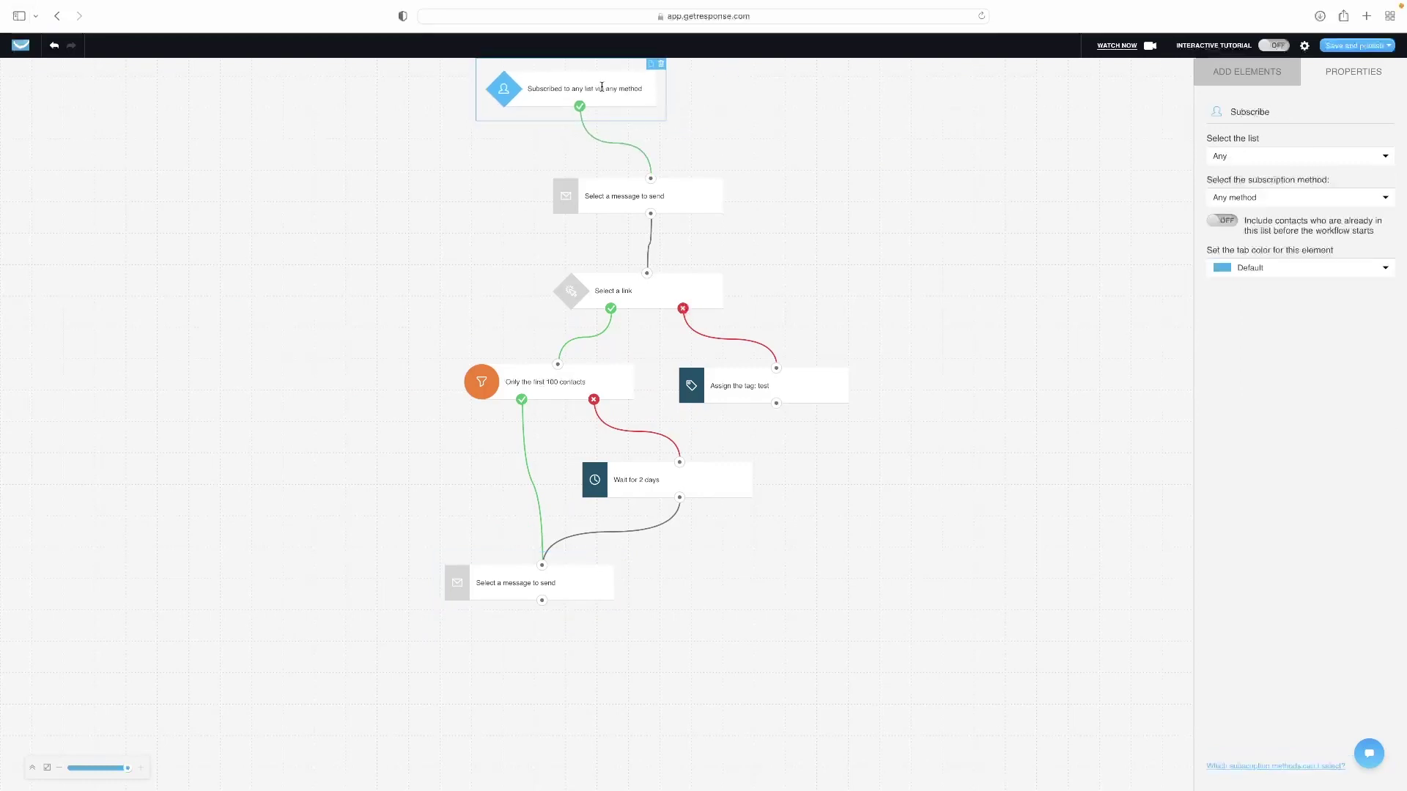
left_click_drag(705, 205, 761, 213)
left_click_drag(692, 295, 584, 284)
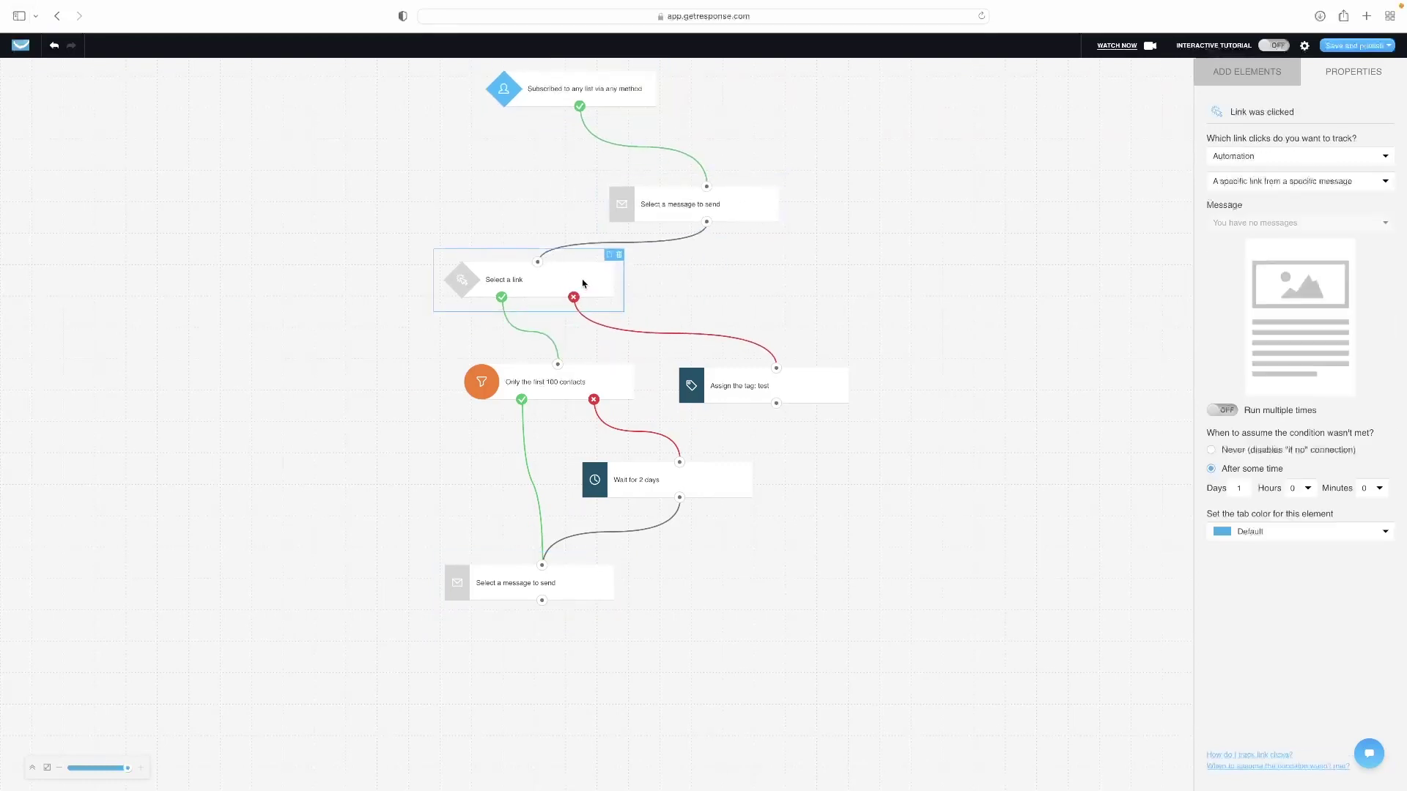
left_click_drag(592, 382, 521, 394)
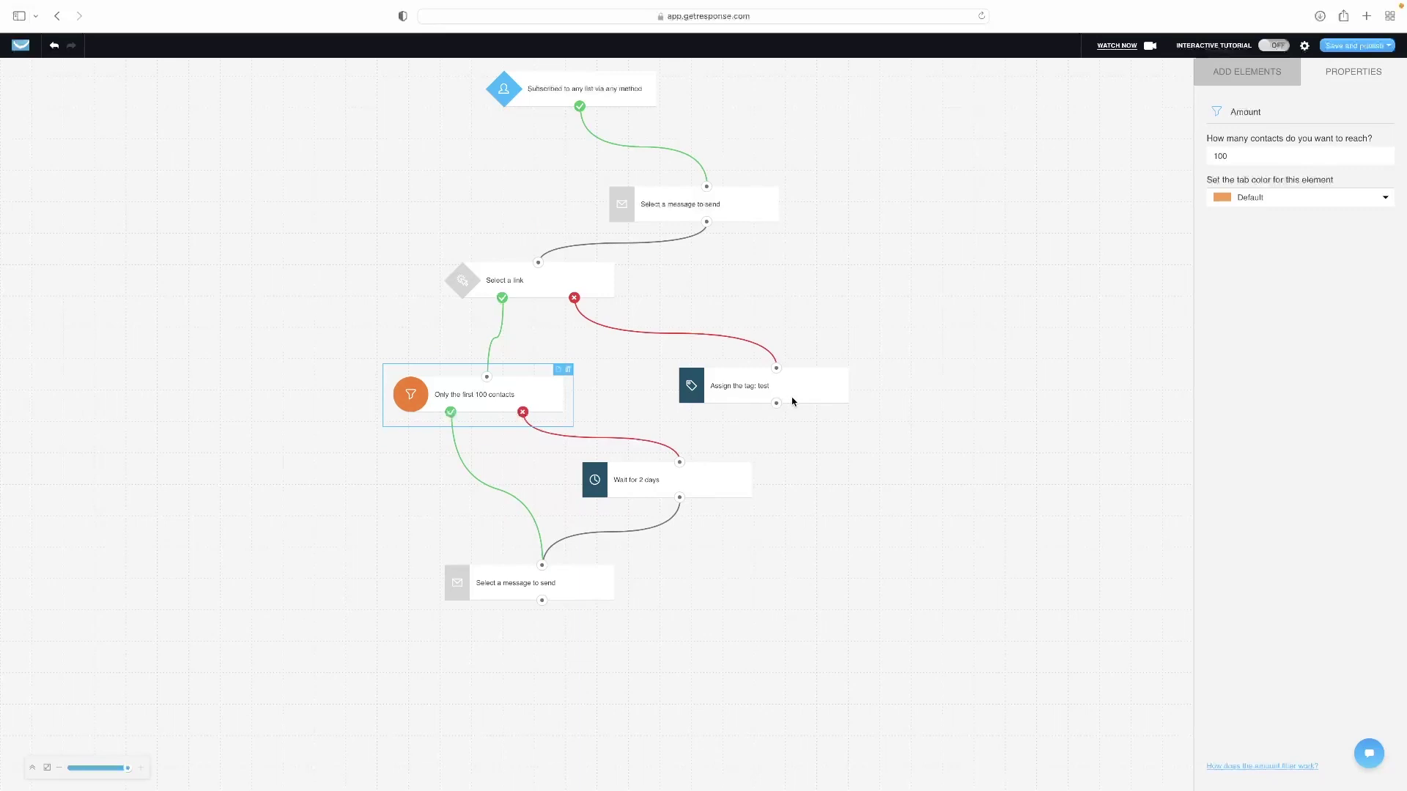
left_click_drag(792, 402, 820, 398)
left_click_drag(714, 480, 723, 506)
left_click_drag(578, 584, 571, 607)
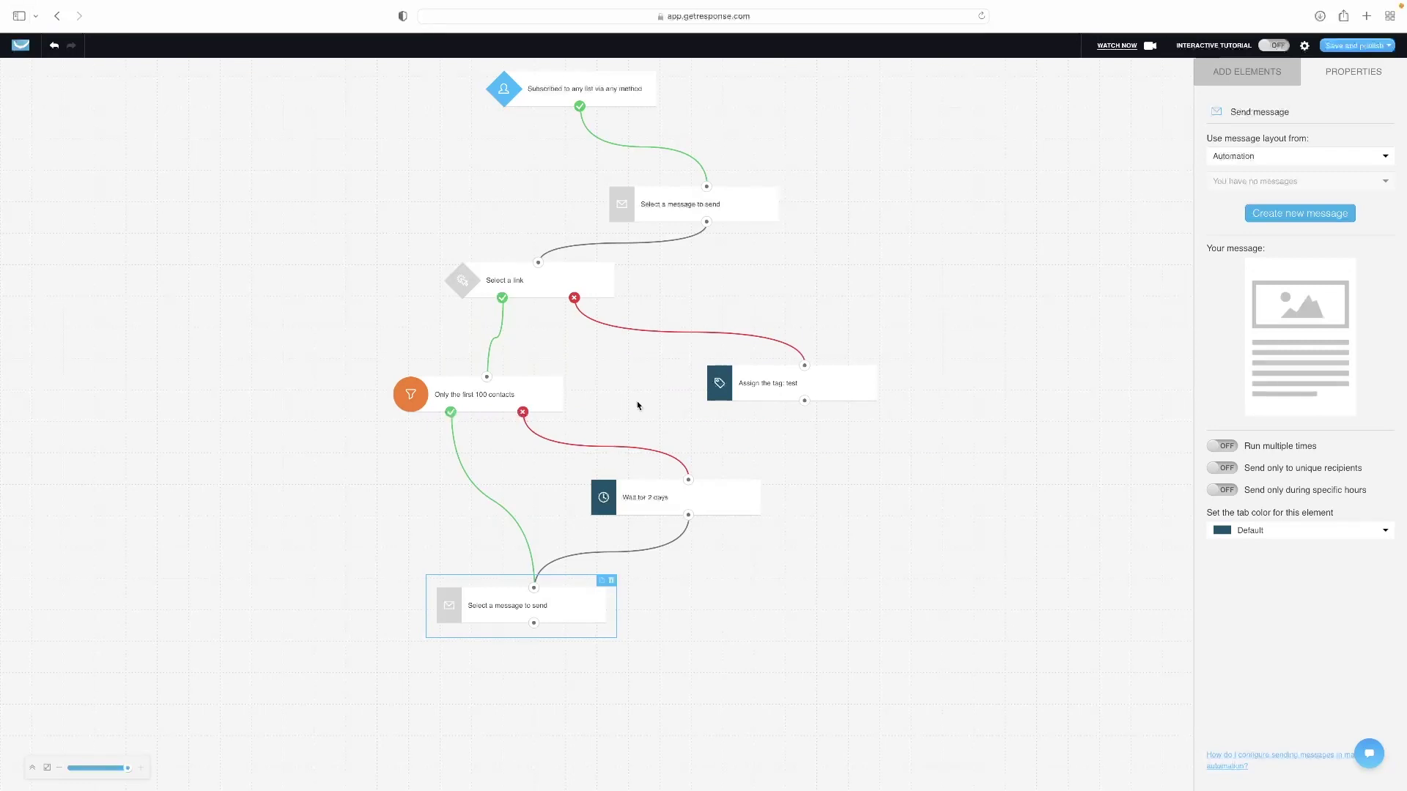
left_click_drag(489, 396, 503, 390)
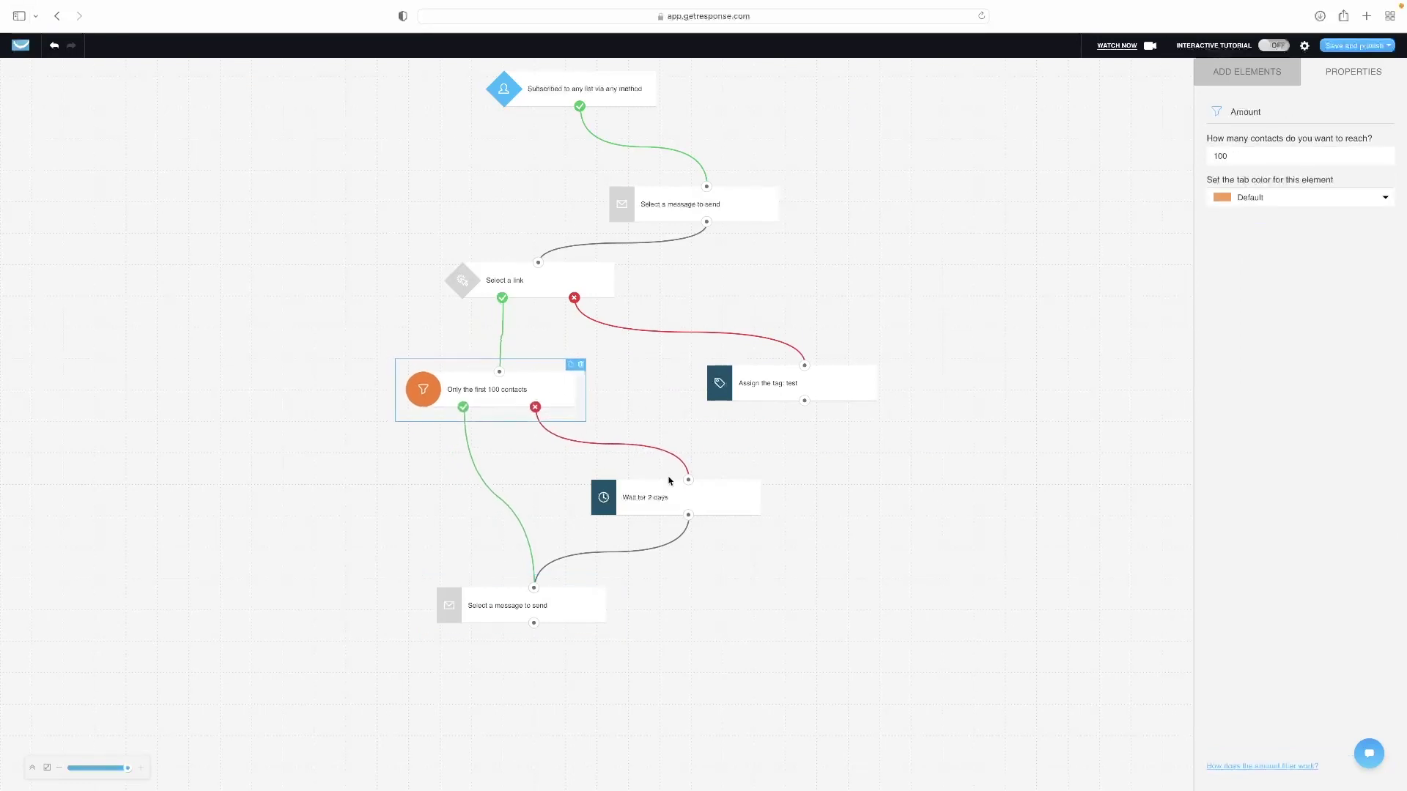
left_click_drag(701, 500, 726, 492)
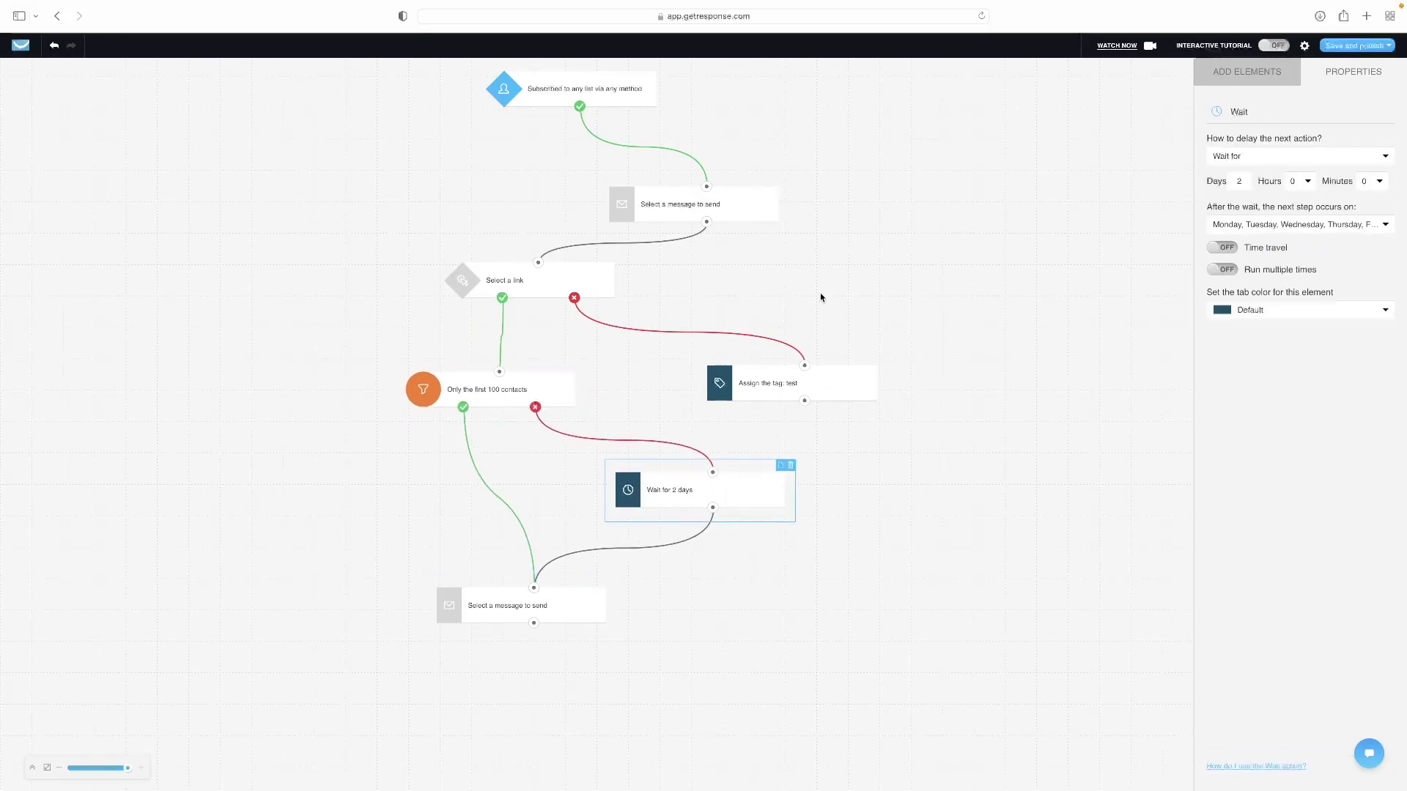
Try to save and publish the workflow, and inspect the error marker on the link condition
mouse_move(1377, 48)
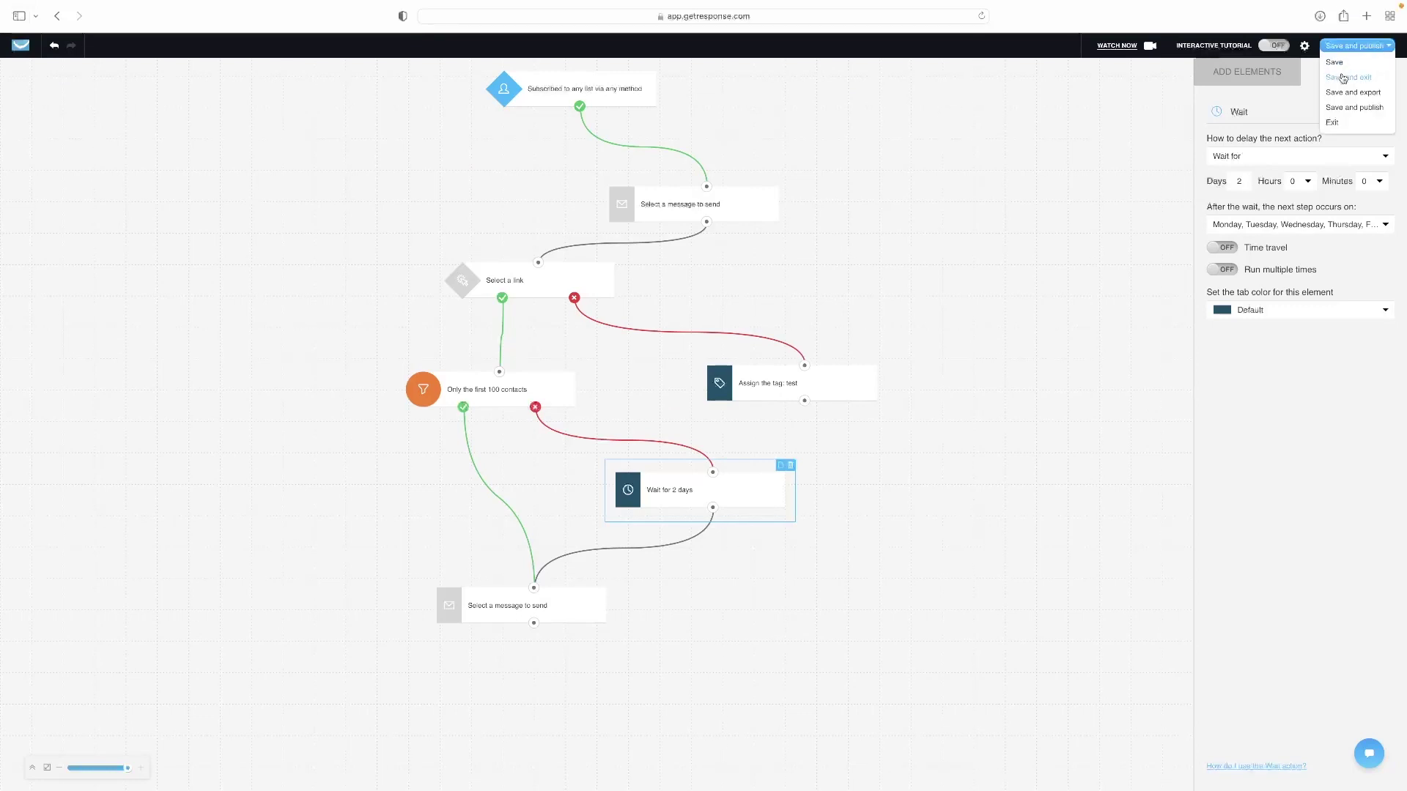
left_click(1354, 107)
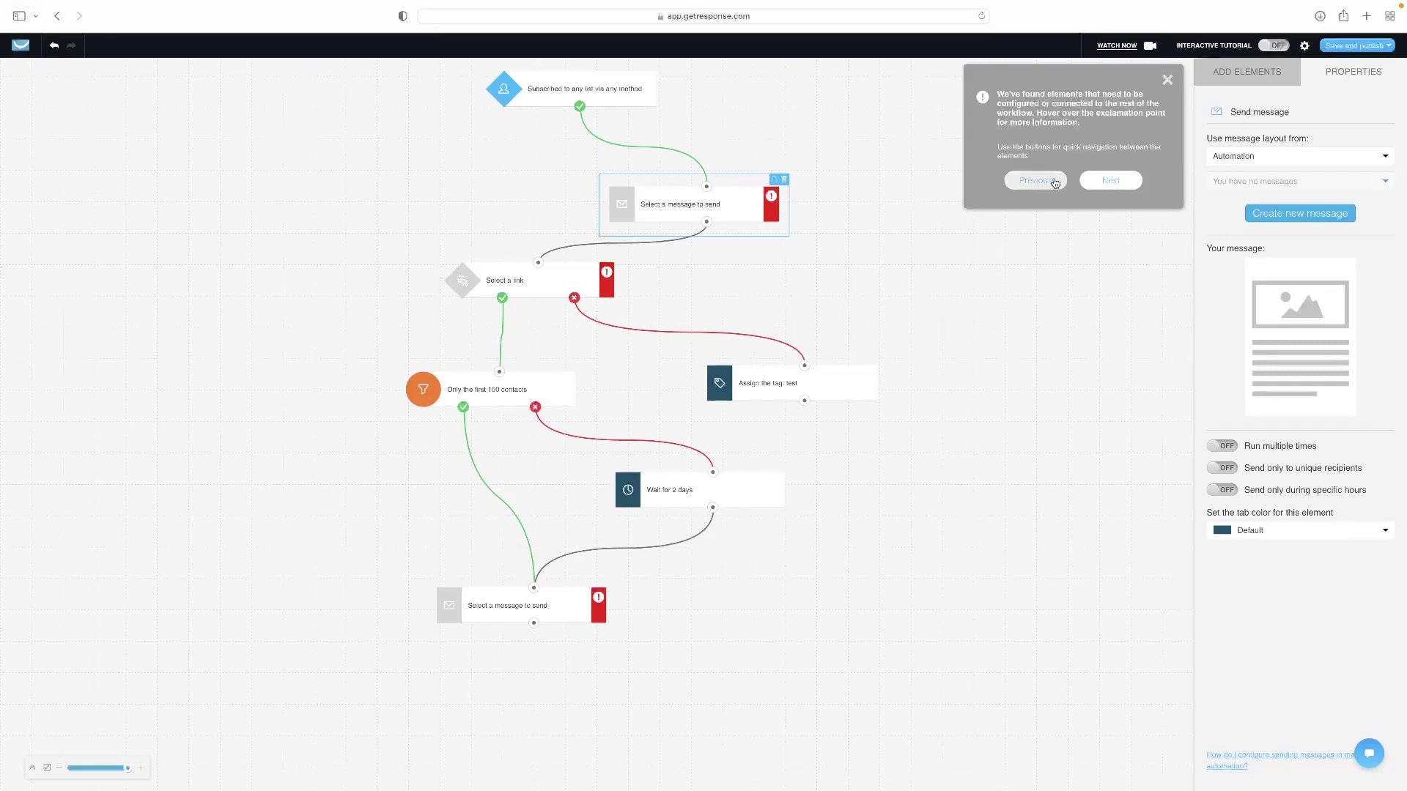
mouse_move(605, 281)
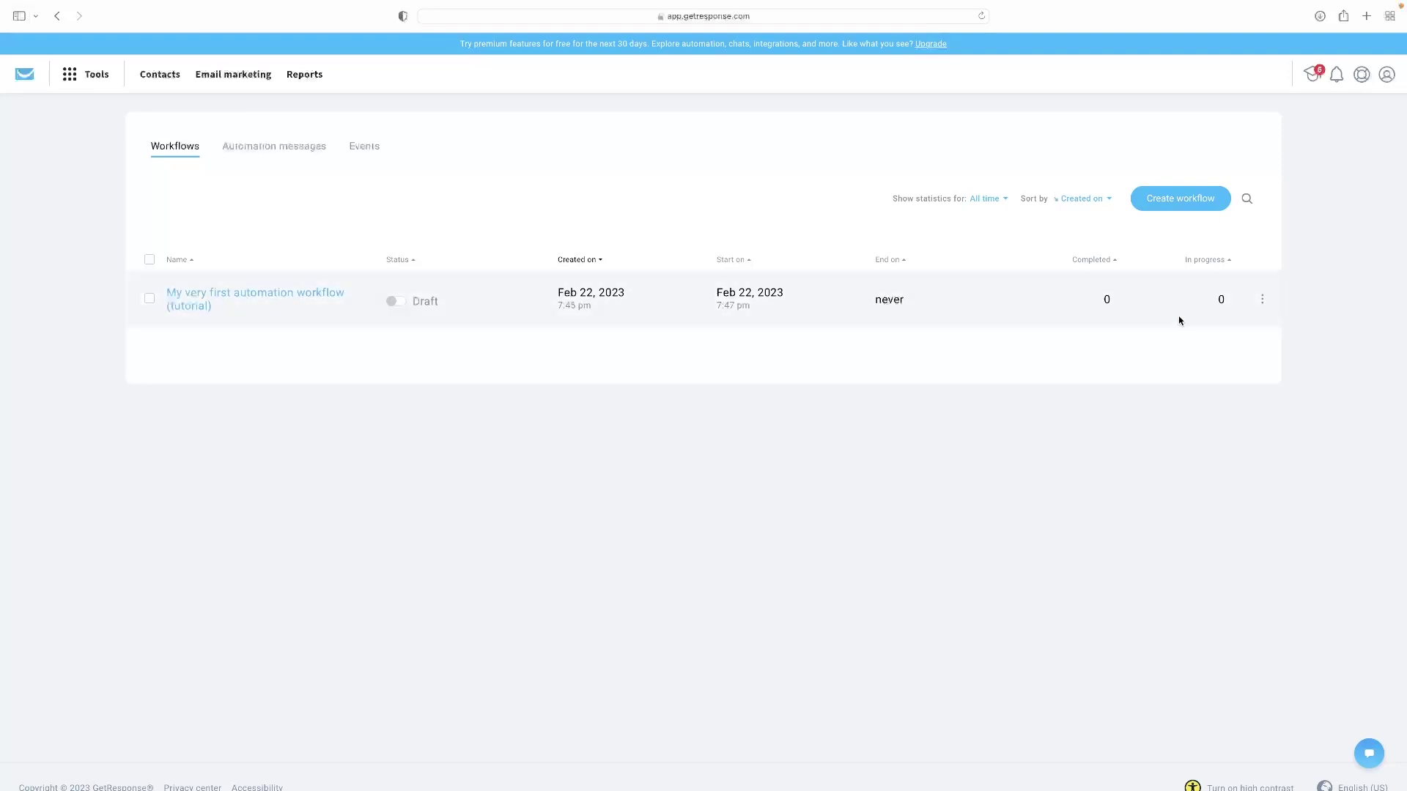
Open the available actions for the "My very first automation workflow (tutorial)" workflow
left_click(1261, 297)
left_click(1263, 301)
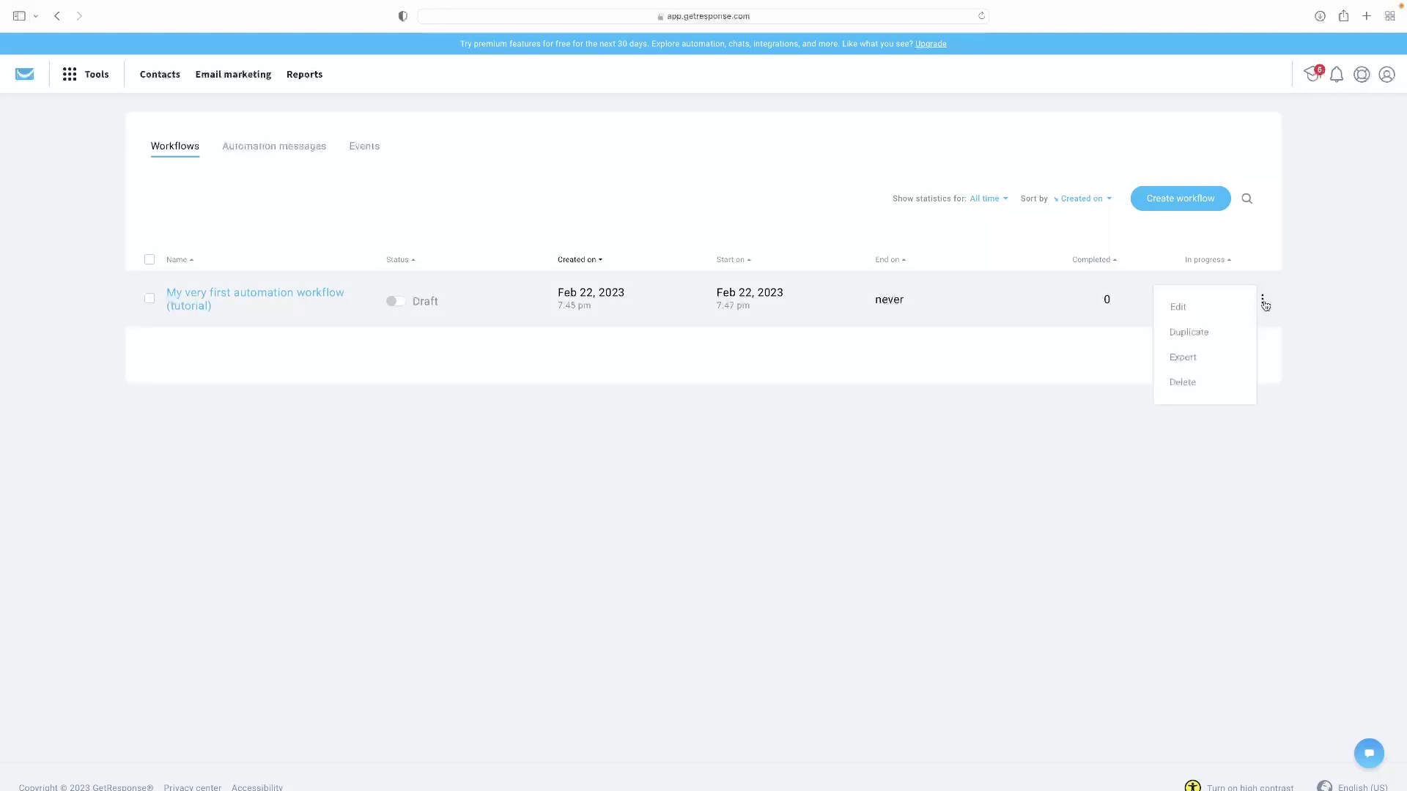